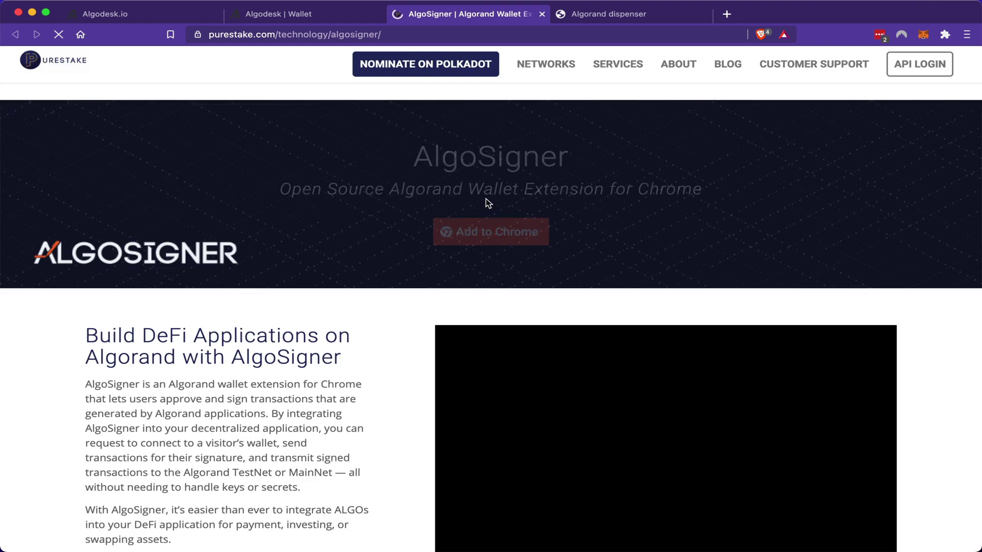
Step: Add the AlgoSigner extension to Brave from its Chrome Web Store listing
{"action": "left_click", "coordinate": [495, 241]}
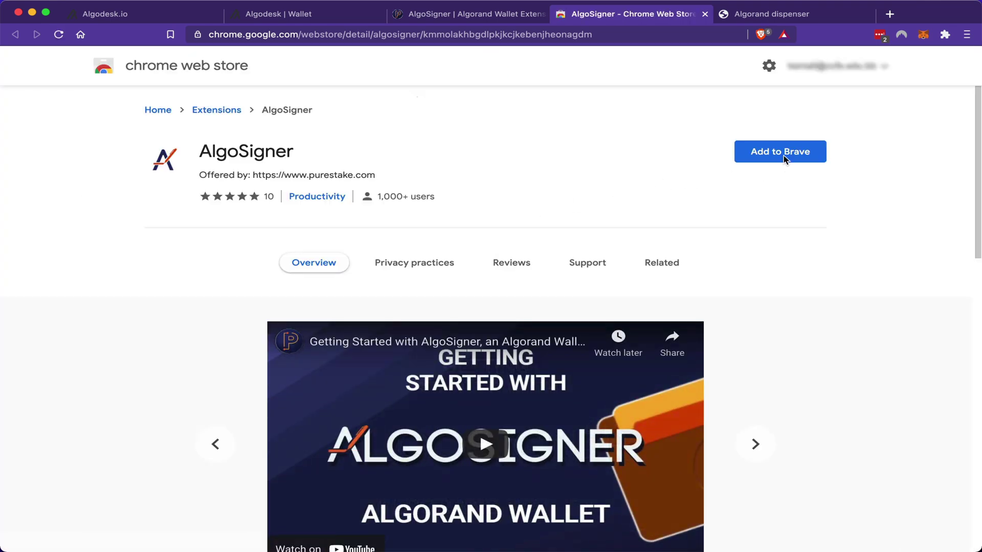
{"action": "left_click", "coordinate": [784, 153]}
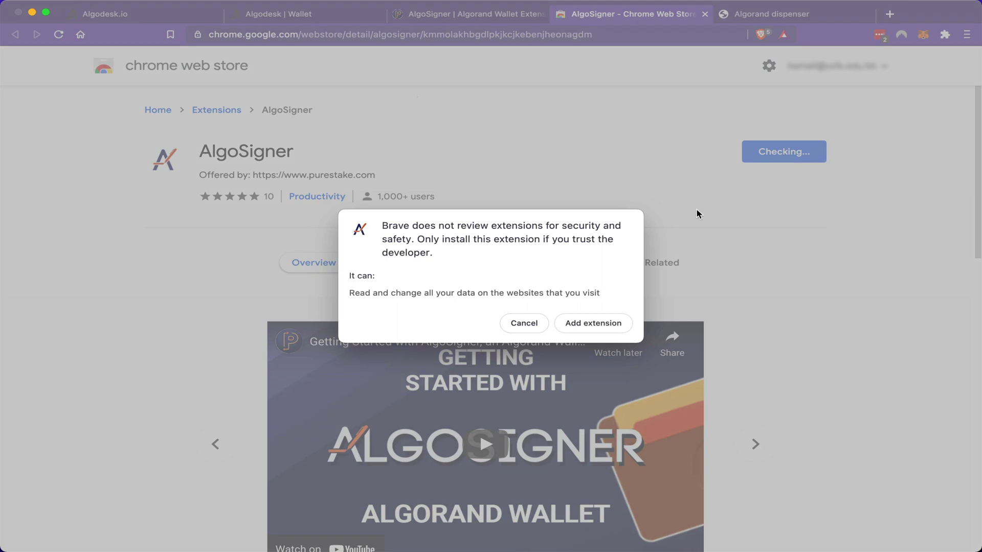
{"action": "left_click", "coordinate": [595, 323]}
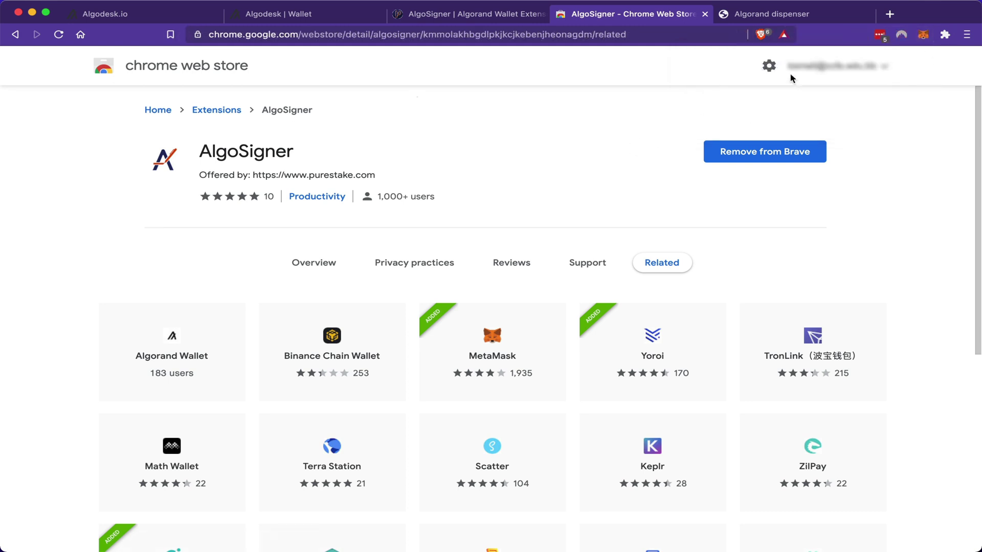
Step: Pin AlgoSigner to the browser toolbar from the Extensions menu
{"action": "left_click", "coordinate": [945, 37]}
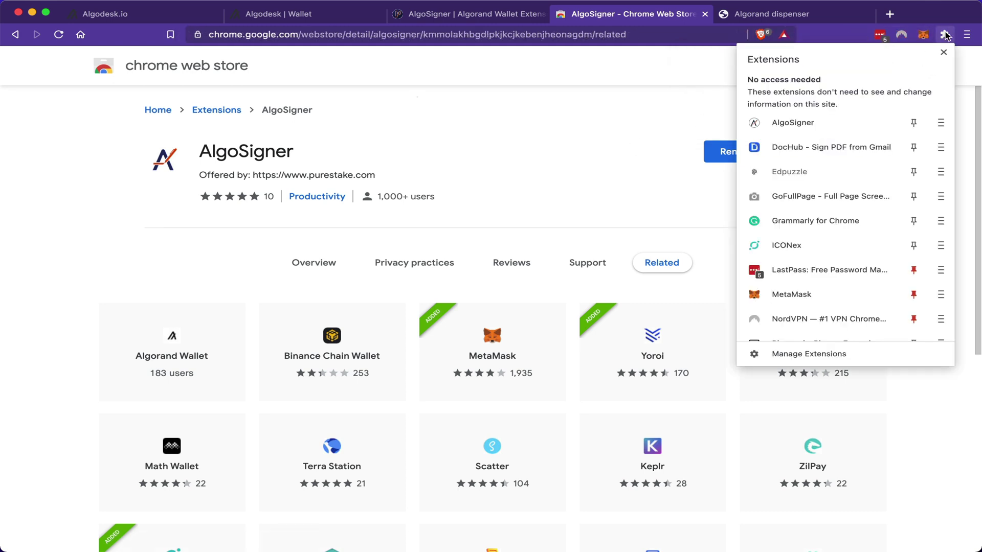
{"action": "left_click", "coordinate": [917, 123]}
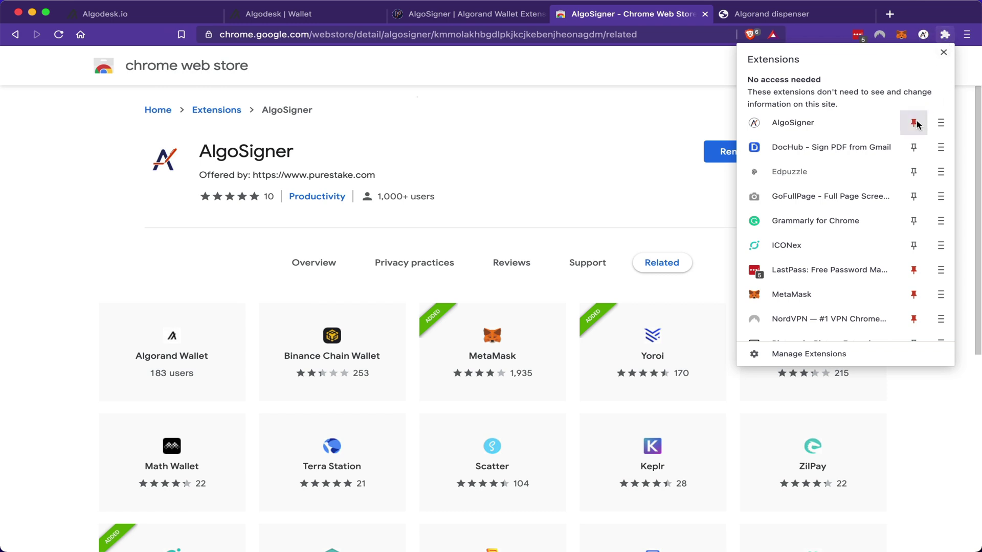
{"action": "left_click", "coordinate": [683, 113]}
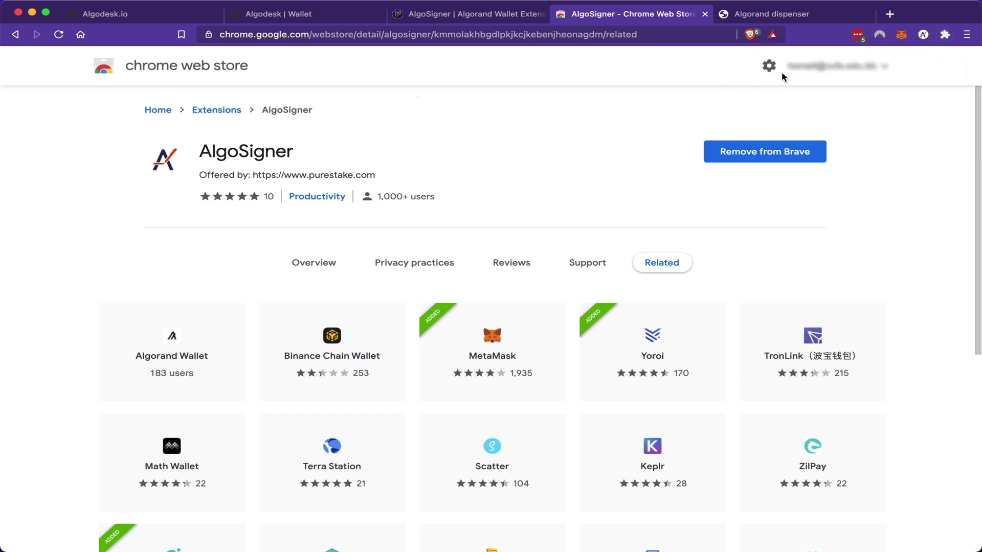
Step: Create an AlgoSigner wallet protected by a new, confirmed password
{"action": "left_click", "coordinate": [923, 37]}
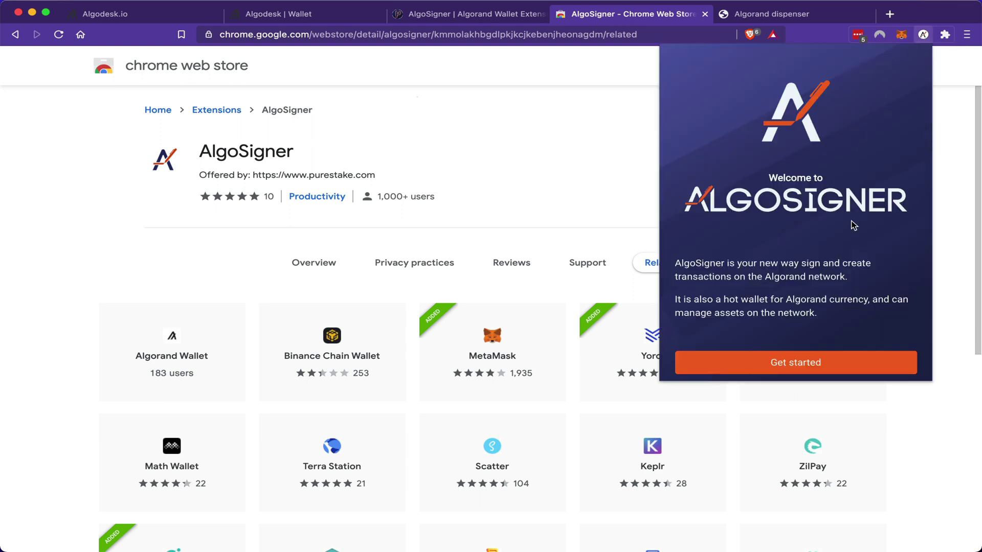
{"action": "left_click", "coordinate": [808, 363]}
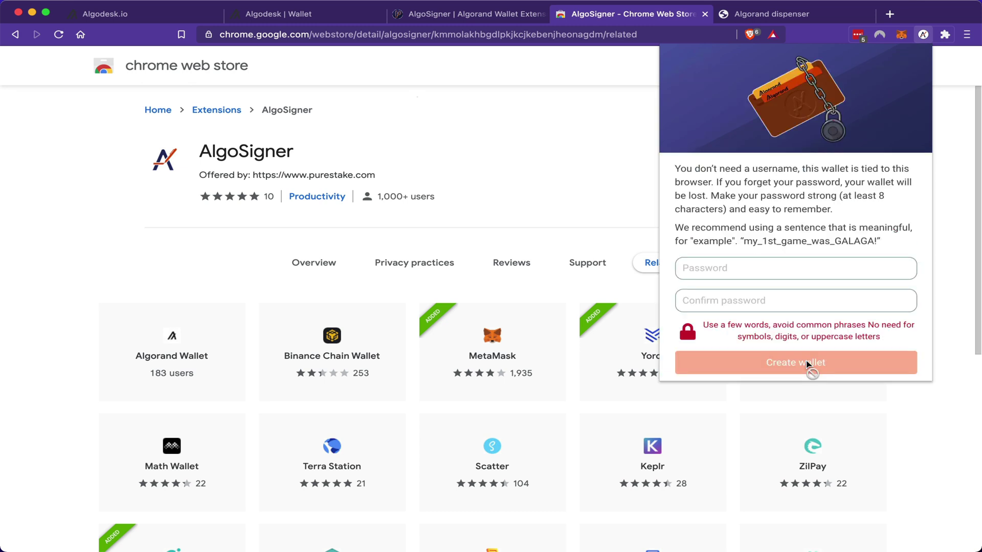
{"action": "left_click", "coordinate": [754, 266]}
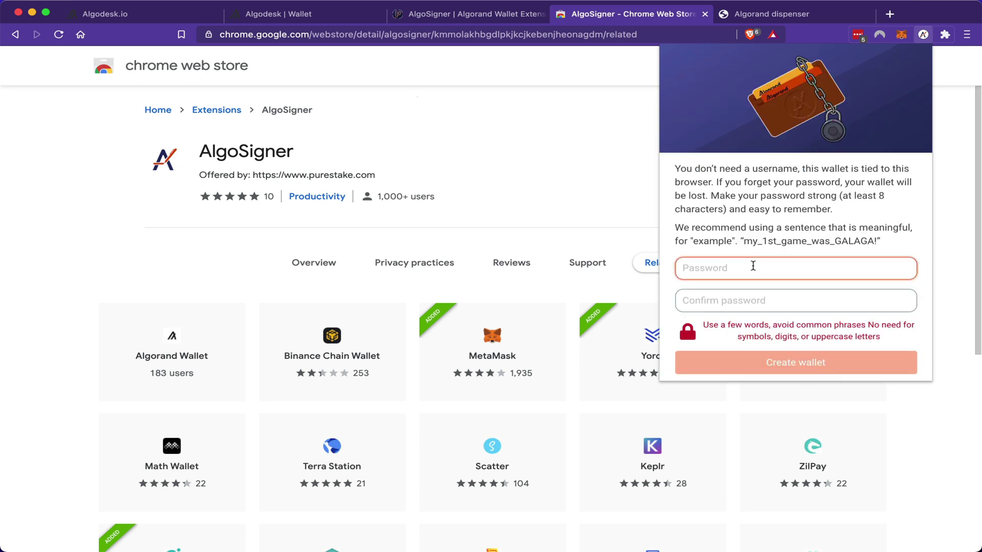
{"action": "key", "text": "super+v"}
{"action": "key", "text": "Tab"}
{"action": "key", "text": "super+v"}
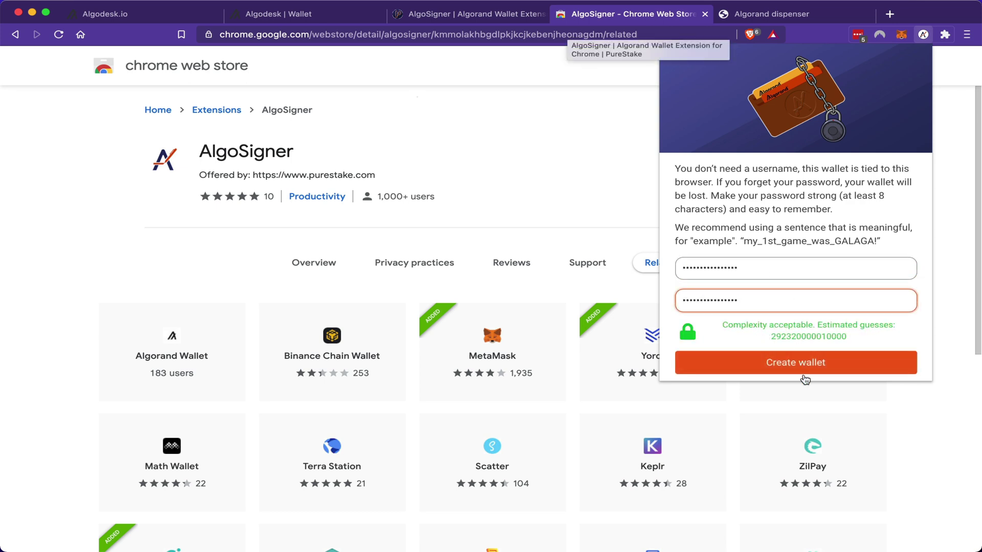
{"action": "left_click", "coordinate": [800, 368]}
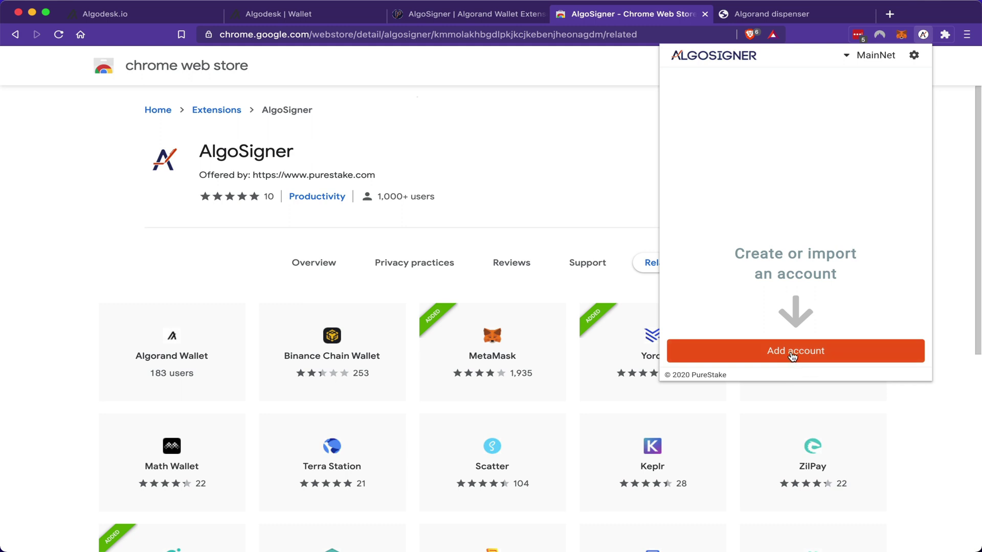
Step: Abandon the MainNet account creation and switch the wallet network to TestNet
{"action": "left_click", "coordinate": [792, 357]}
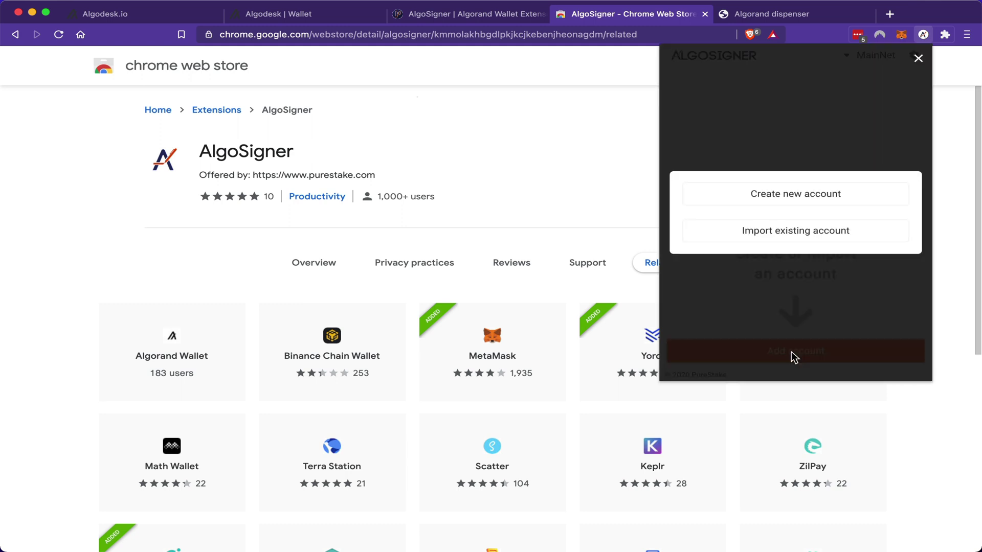
{"action": "left_click", "coordinate": [791, 201]}
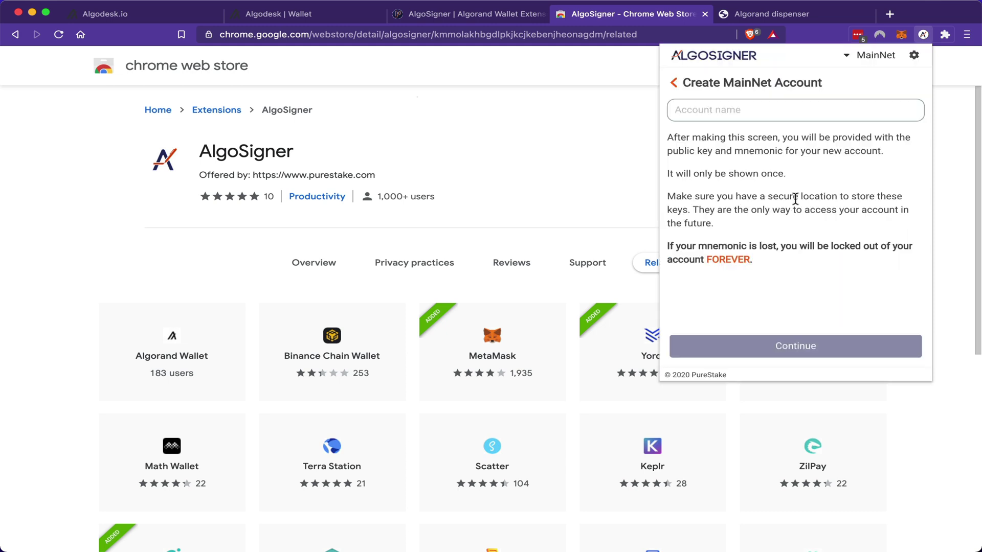
{"action": "left_click", "coordinate": [745, 115]}
{"action": "left_click", "coordinate": [875, 56]}
{"action": "left_click", "coordinate": [824, 105]}
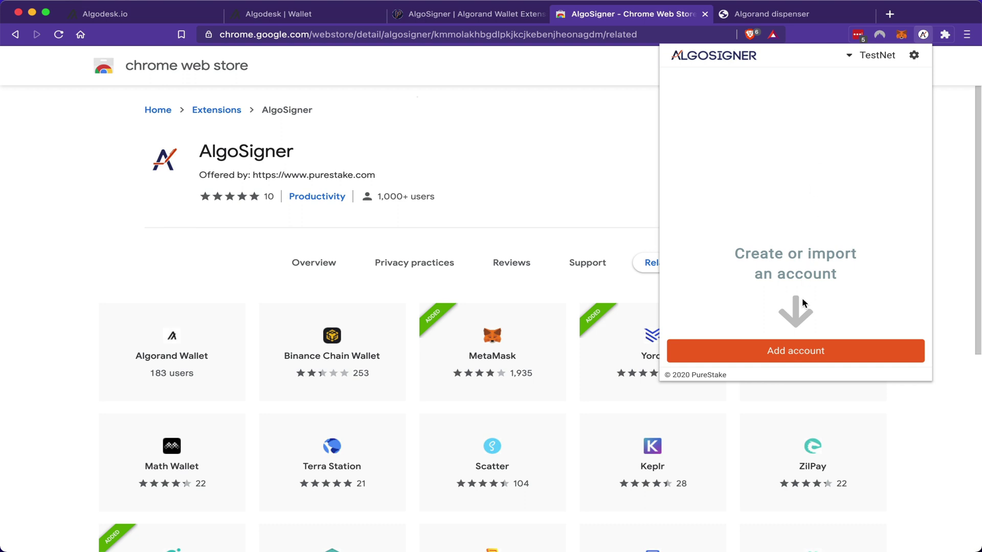
Step: Create a new TestNet account named 'Test Wallet No.1' and display its keys
{"action": "left_click", "coordinate": [797, 351]}
{"action": "left_click", "coordinate": [795, 195]}
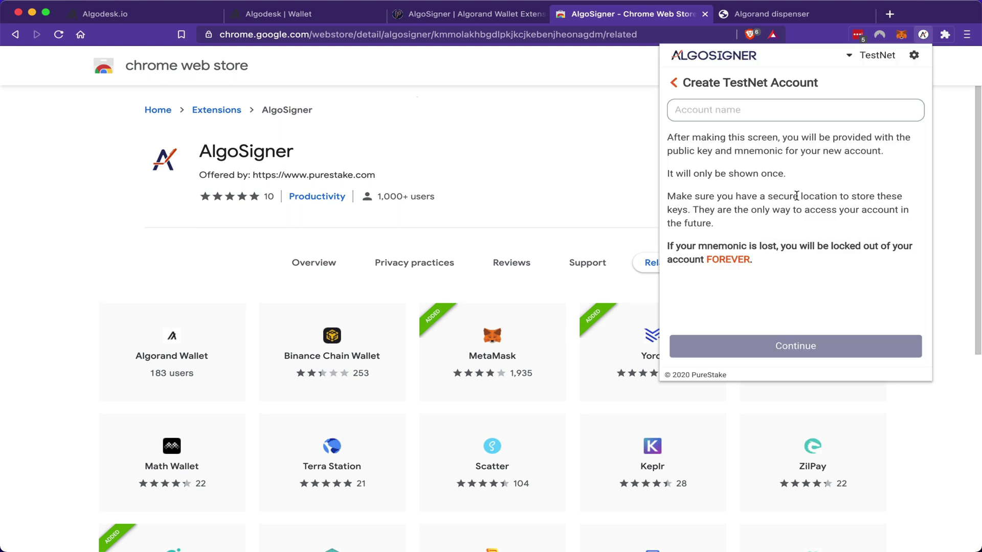
{"action": "left_click", "coordinate": [727, 116]}
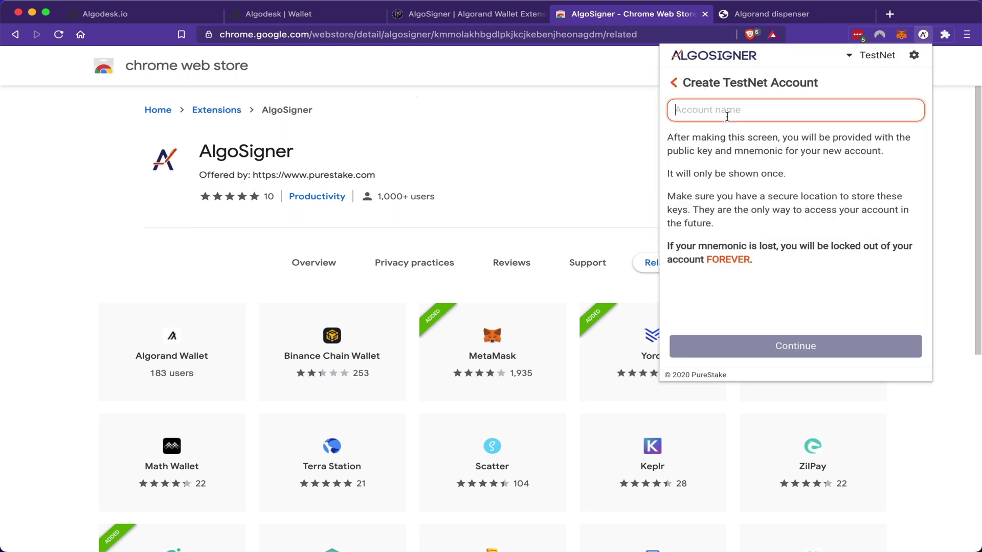
{"action": "type", "text": "Test W"}
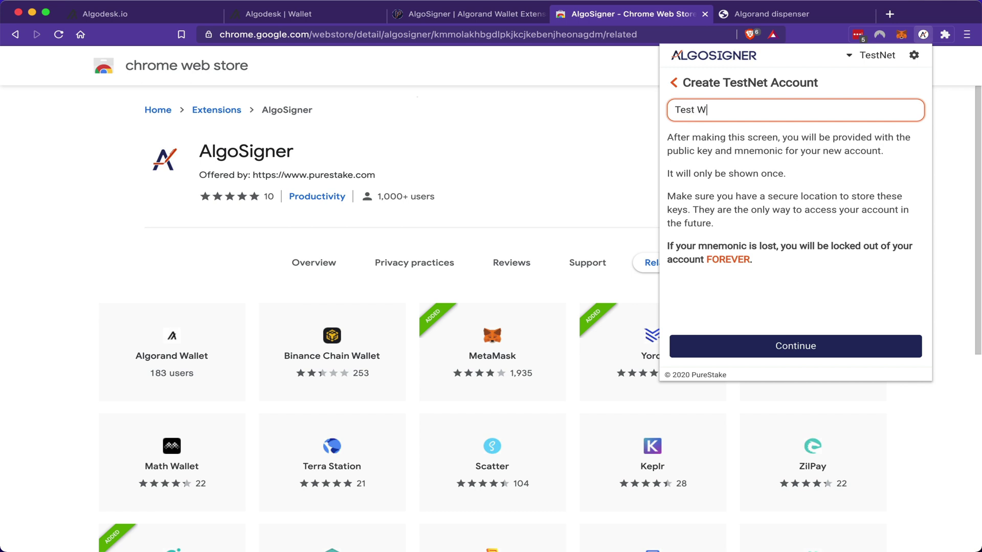
{"action": "type", "text": "allet No.1"}
{"action": "left_click", "coordinate": [796, 343]}
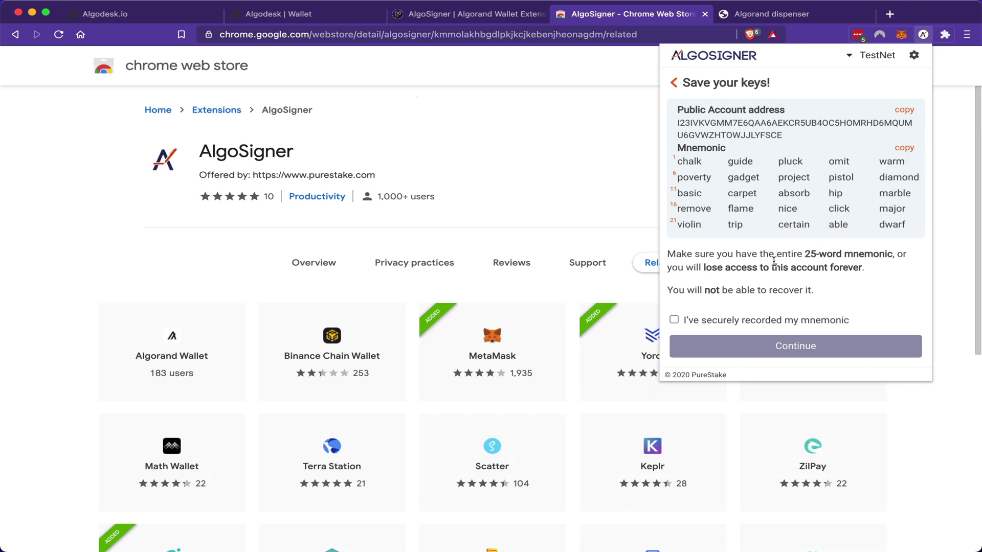
{"action": "left_click", "coordinate": [675, 320]}
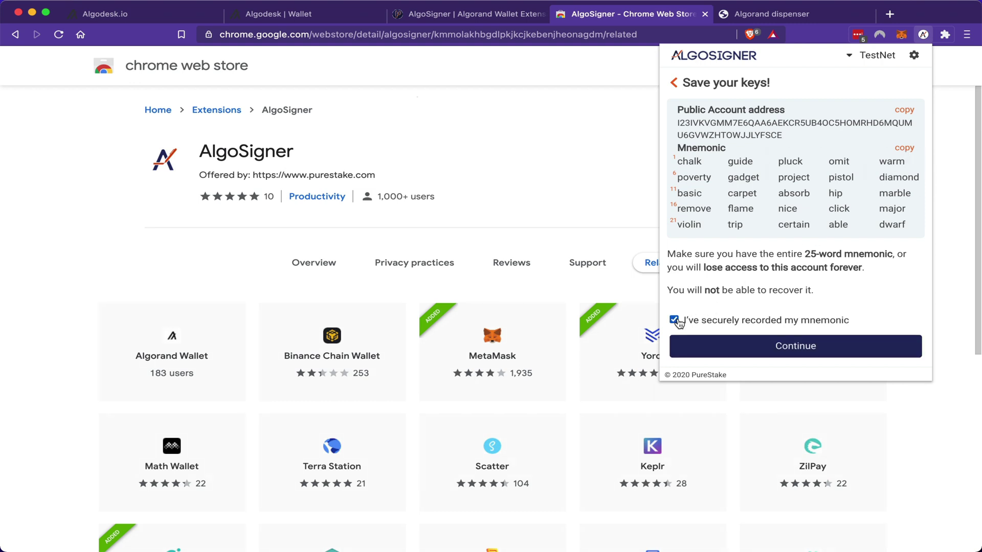
{"action": "left_click", "coordinate": [795, 347]}
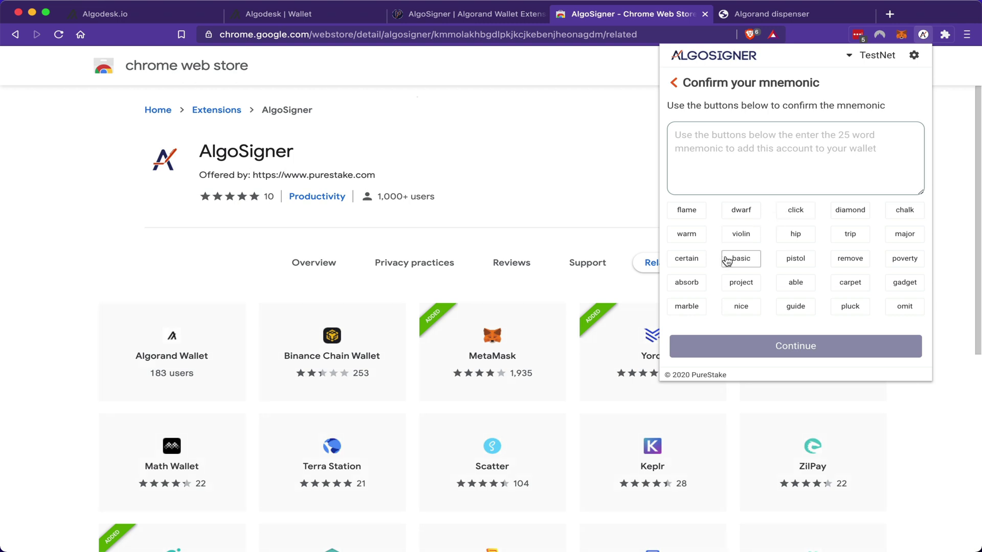
{"action": "left_click", "coordinate": [905, 207]}
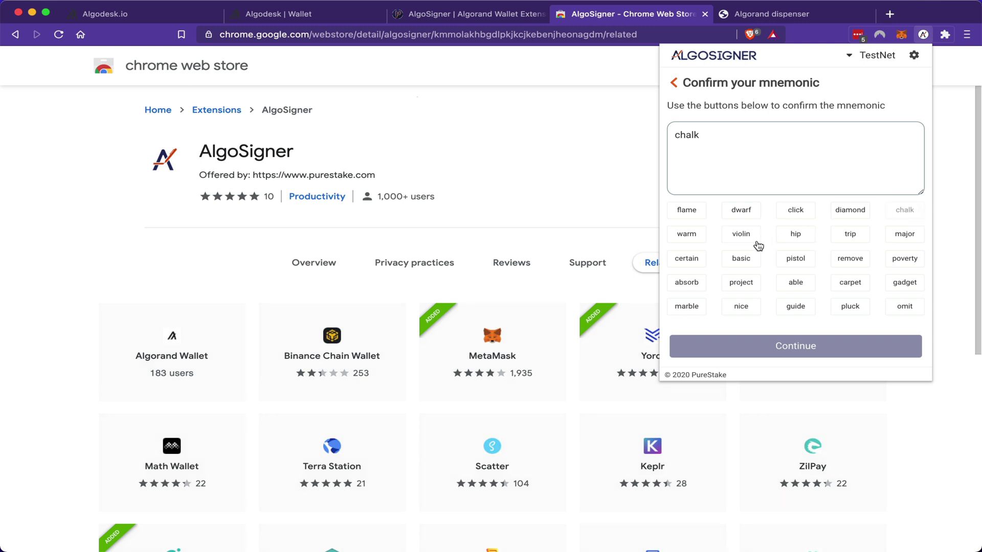
{"action": "left_click", "coordinate": [795, 307]}
{"action": "left_click", "coordinate": [851, 308]}
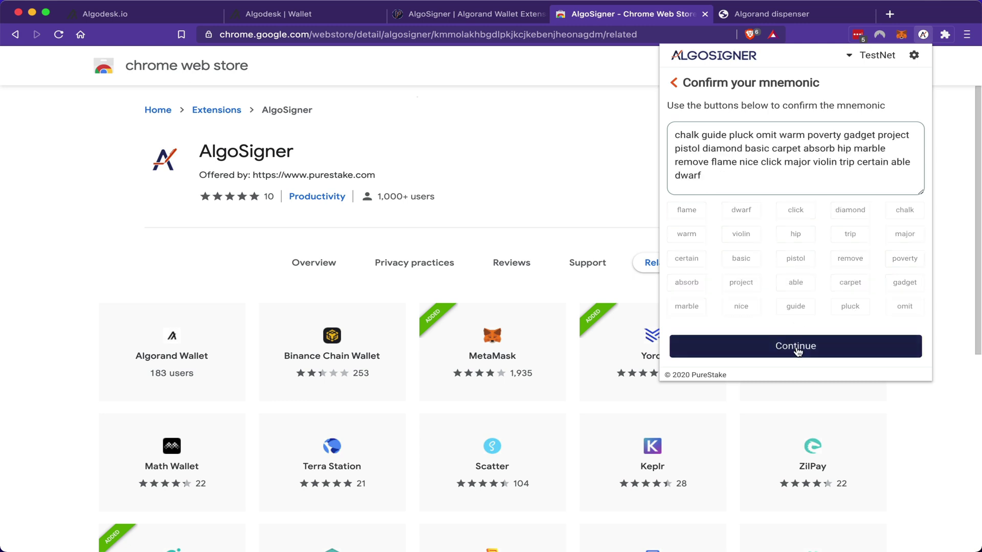
{"action": "left_click", "coordinate": [797, 347]}
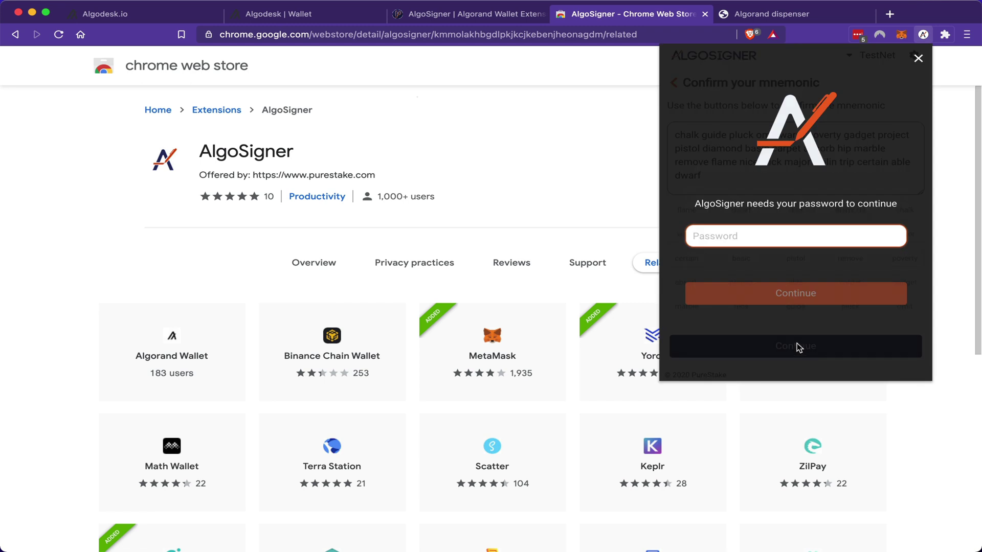
{"action": "type", "text": "•••••••••••••••"}
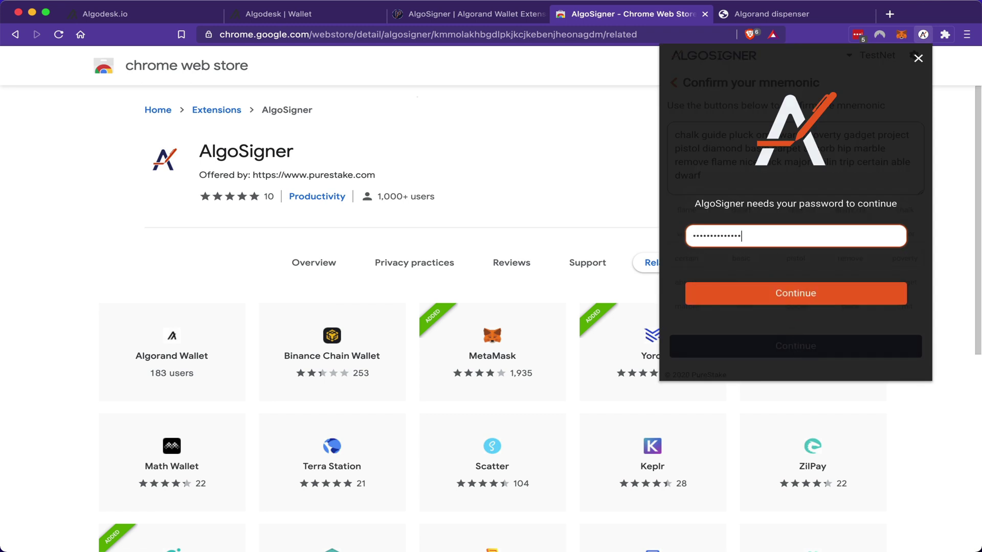
{"action": "left_click", "coordinate": [801, 295]}
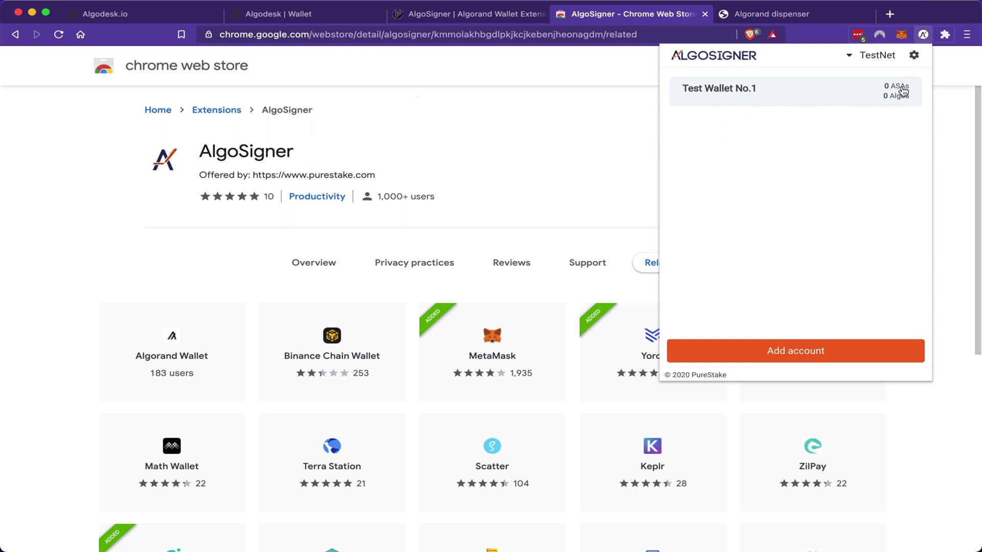
Step: Copy Test Wallet No.1's public address from its address and QR code view
{"action": "left_click", "coordinate": [793, 98]}
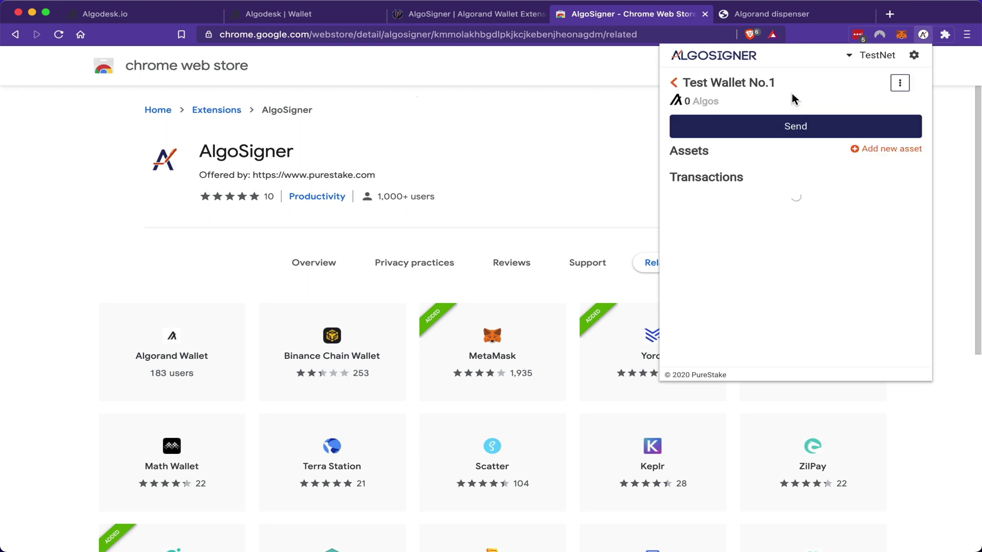
{"action": "left_click", "coordinate": [901, 83]}
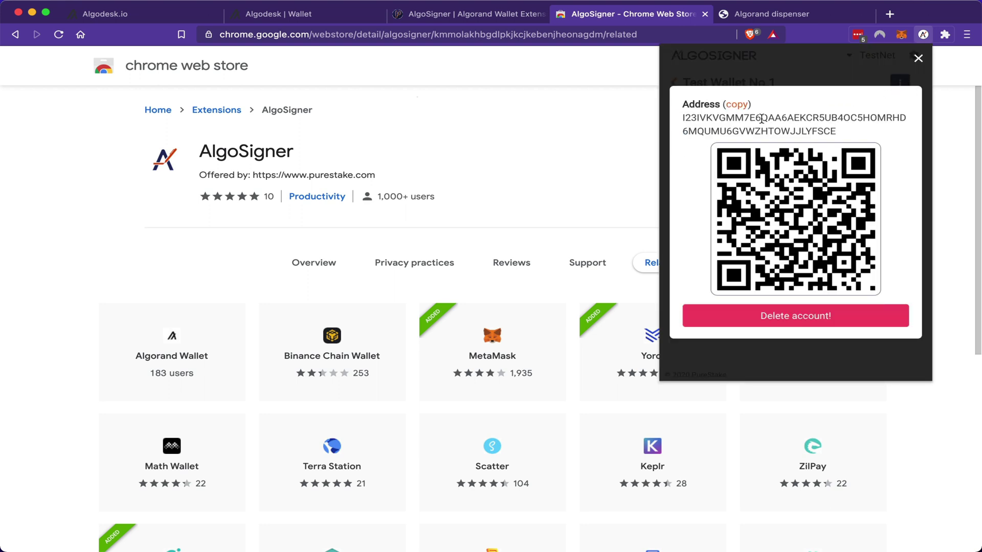
{"action": "left_click", "coordinate": [736, 105]}
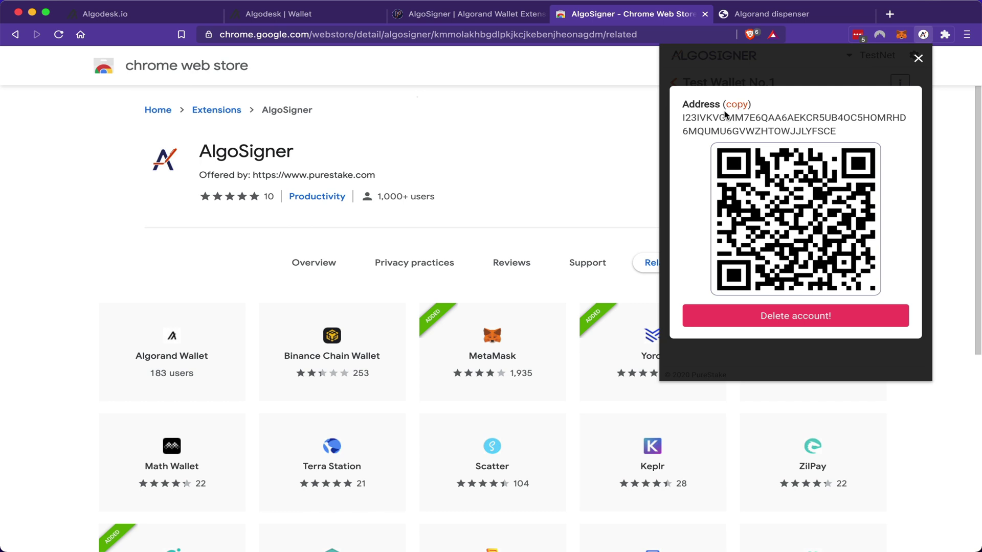
Step: Dispense test Algos on the Algorand dispenser to the pasted Test Wallet No.1 address
{"action": "left_click", "coordinate": [767, 16]}
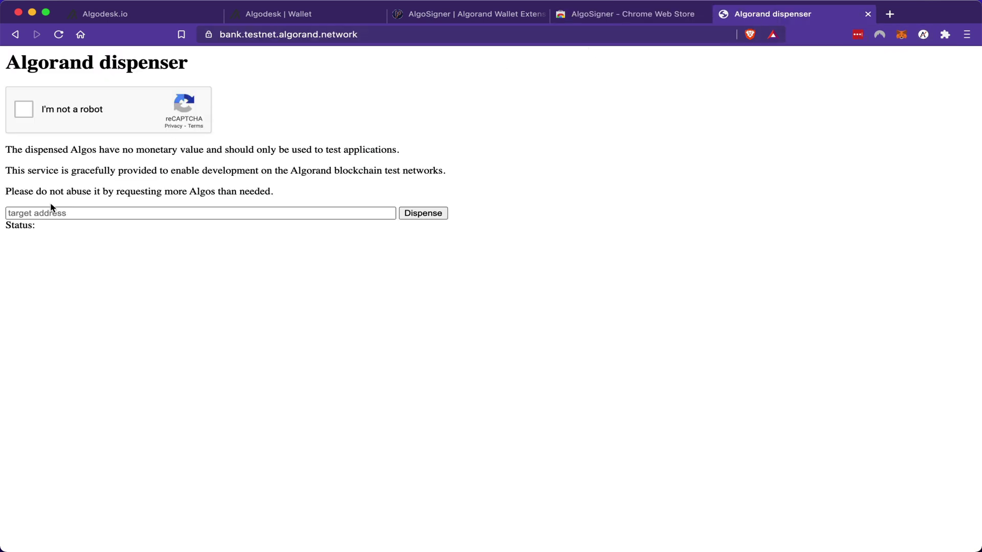
{"action": "left_click", "coordinate": [36, 213]}
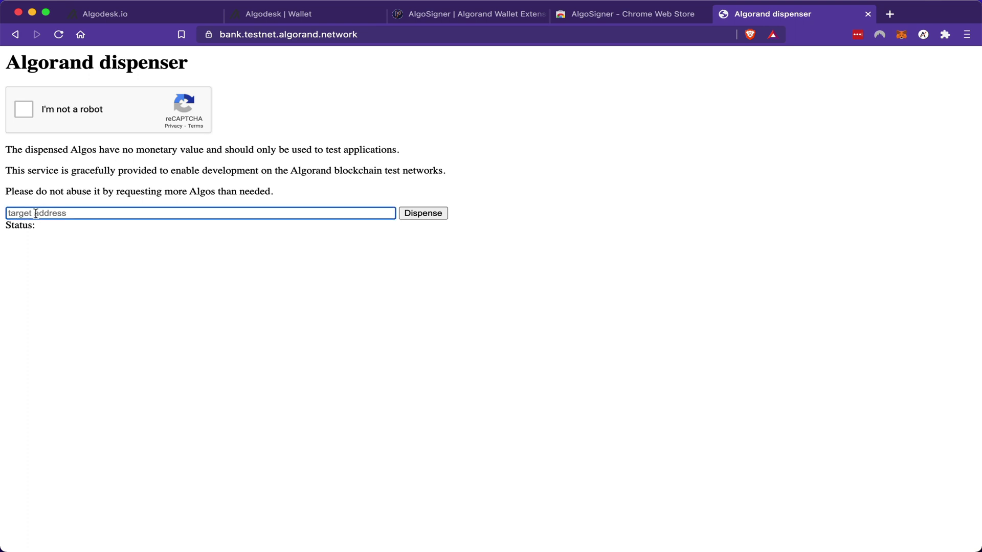
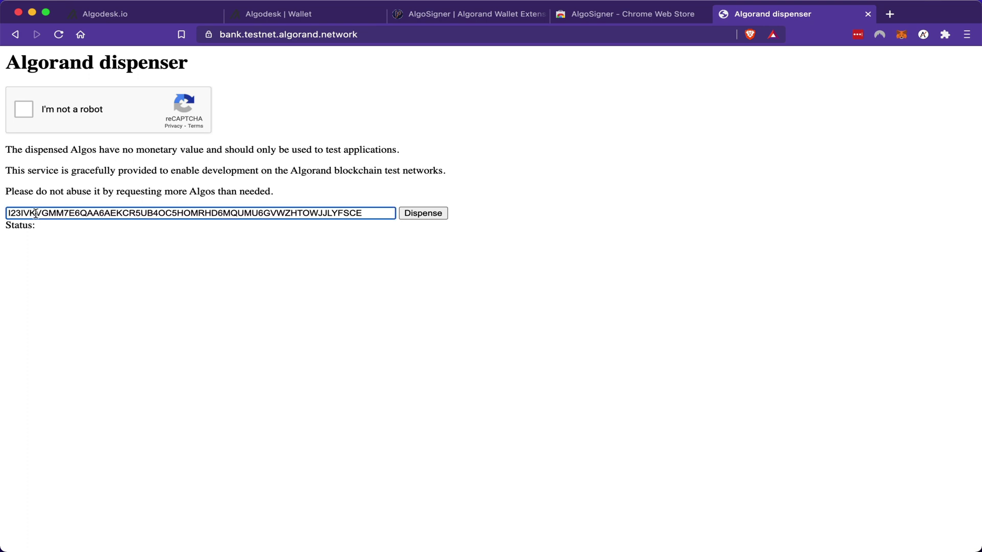
{"action": "left_click", "coordinate": [24, 110]}
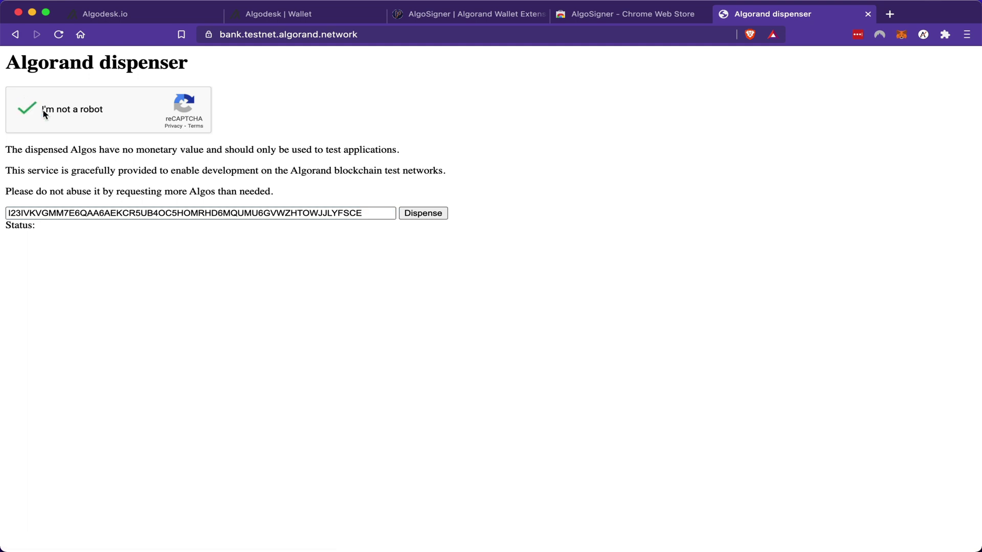
{"action": "left_click", "coordinate": [425, 214]}
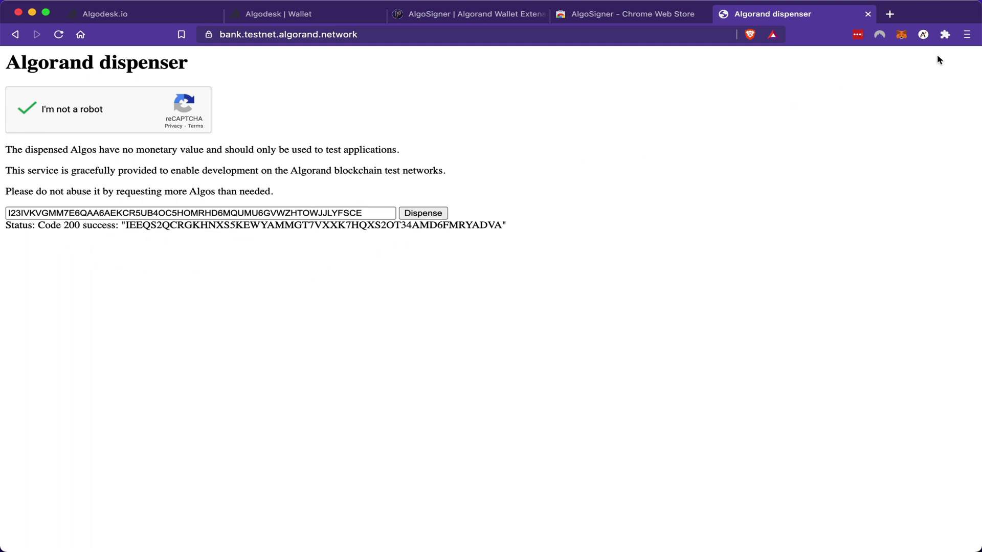
Step: Verify Test Wallet No.1 now holds 10 Algos in AlgoSigner, then go back to Algodesk
{"action": "left_click", "coordinate": [923, 34]}
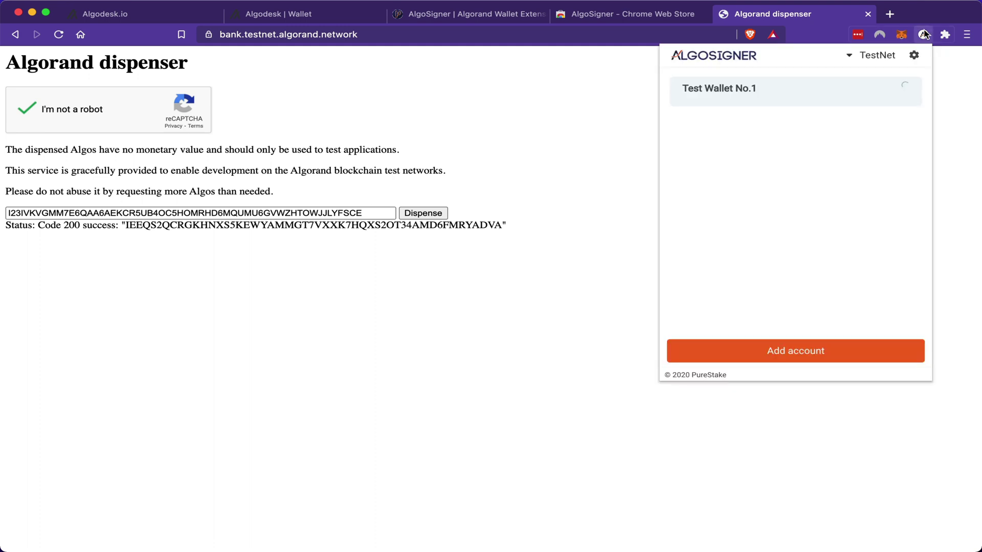
{"action": "left_click", "coordinate": [819, 101]}
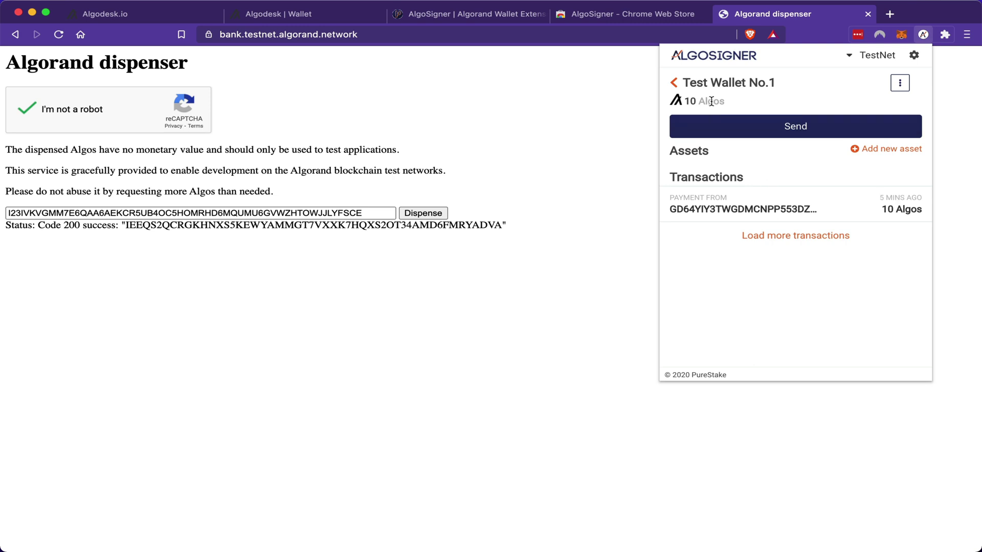
{"action": "left_click", "coordinate": [135, 16]}
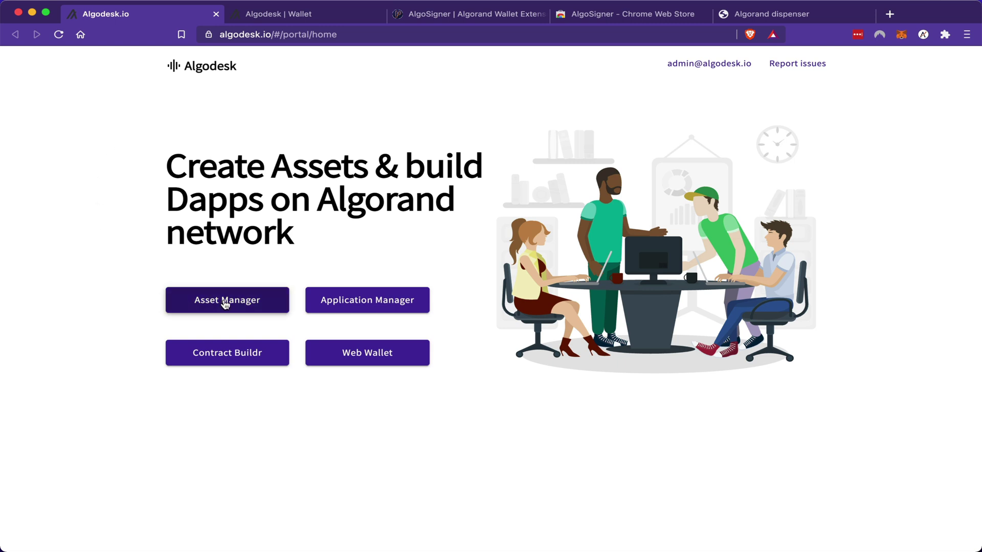
Step: Connect the Asset Manager with AlgoSigner on Testnet and start a new asset
{"action": "left_click", "coordinate": [226, 305]}
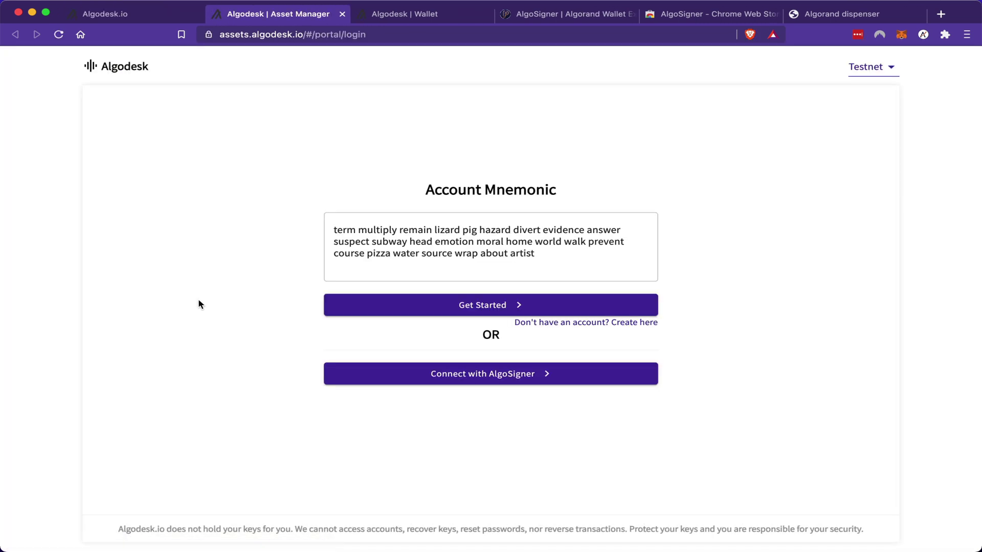
{"action": "left_click", "coordinate": [486, 375]}
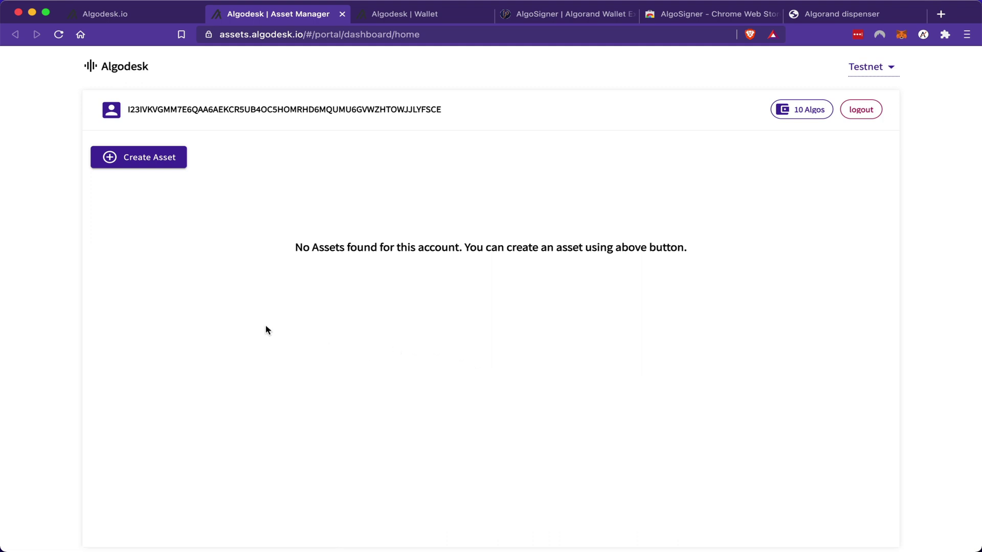
{"action": "left_click", "coordinate": [141, 163]}
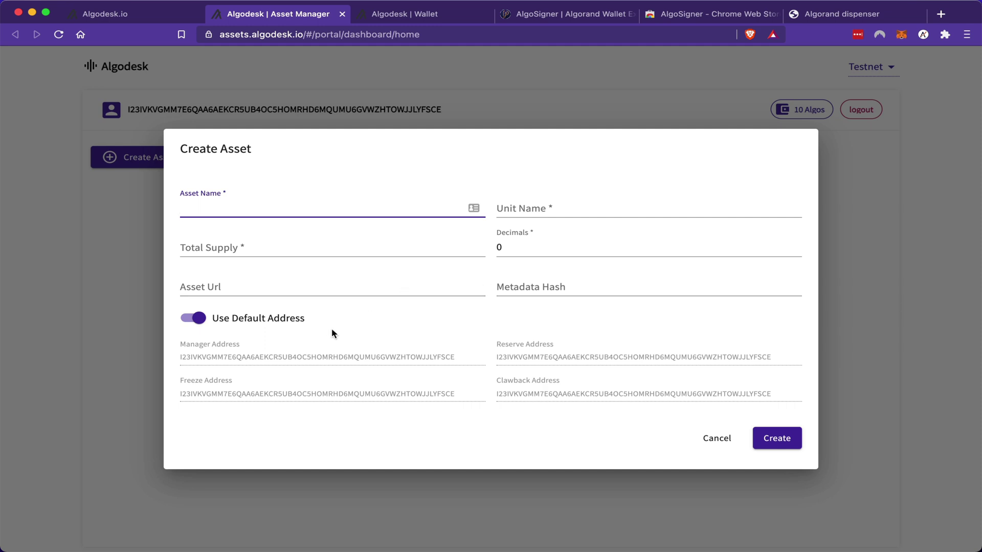
{"action": "mouse_move", "coordinate": [306, 357]}
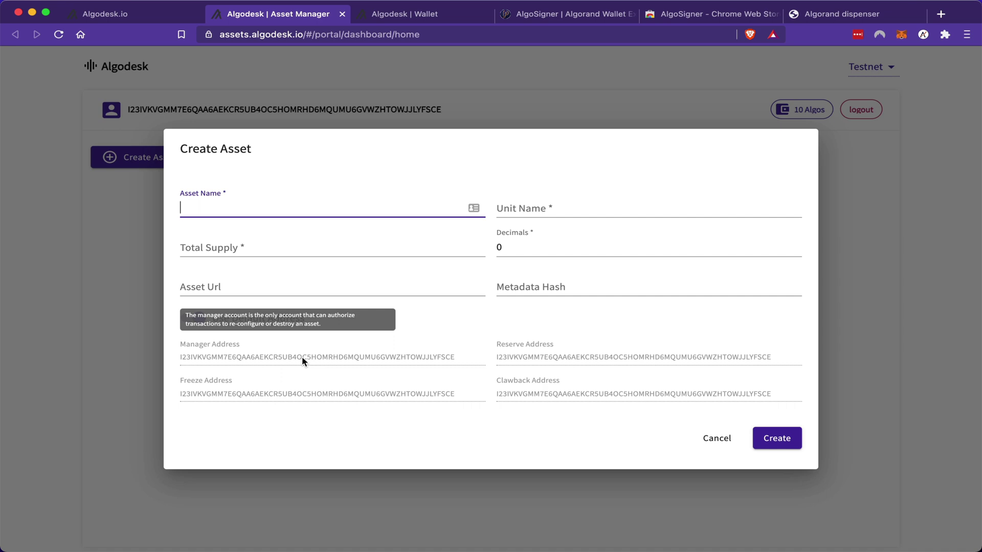
{"action": "mouse_move", "coordinate": [308, 397]}
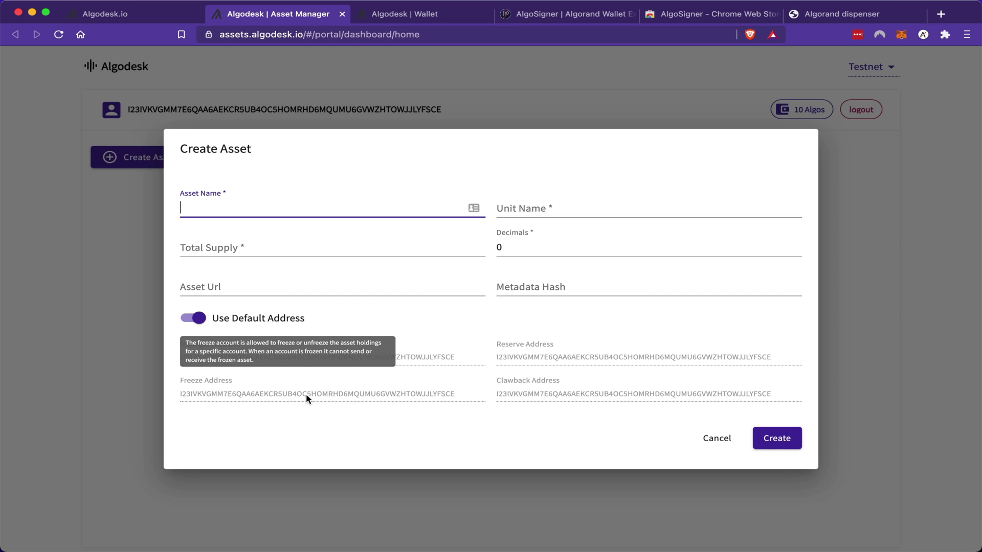
{"action": "mouse_move", "coordinate": [600, 361]}
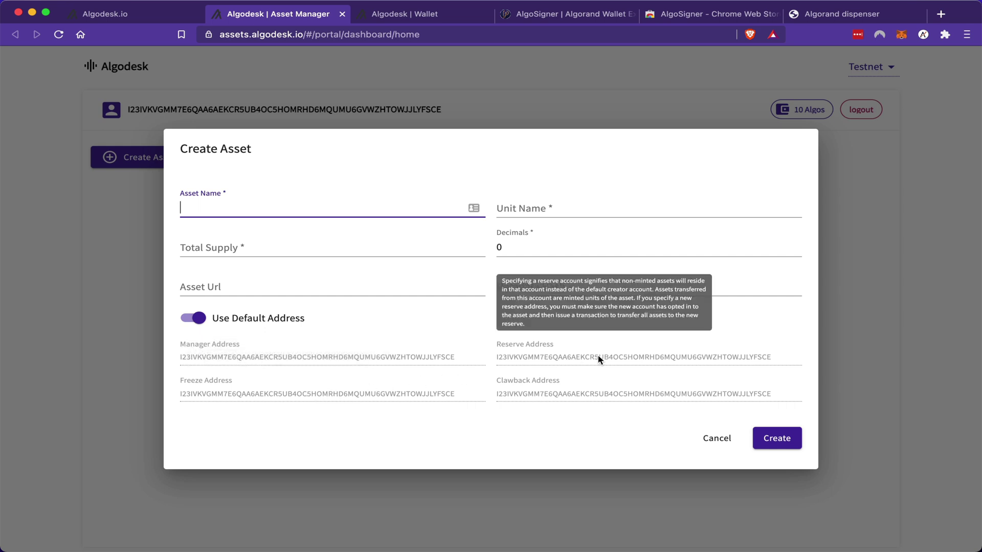
{"action": "mouse_move", "coordinate": [602, 395]}
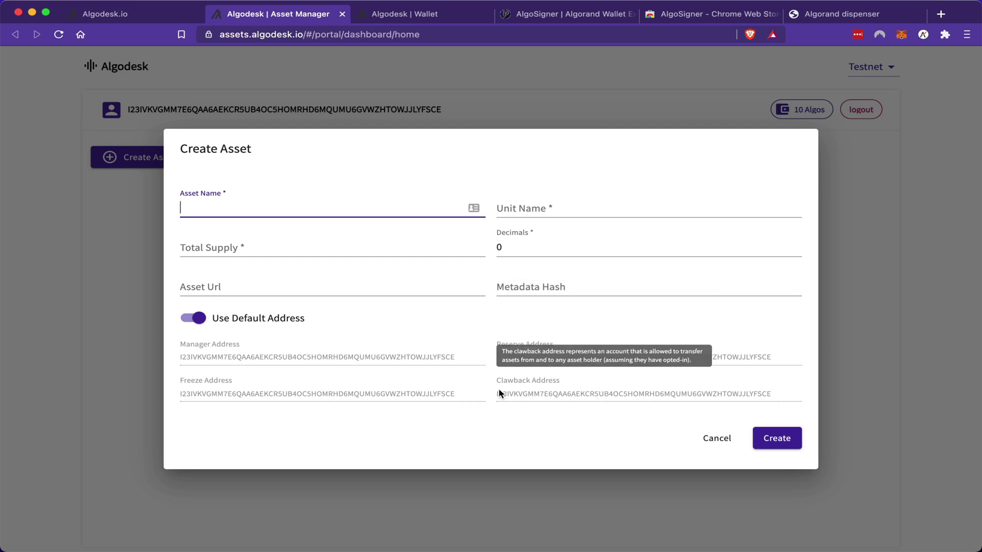
{"action": "left_click", "coordinate": [193, 318]}
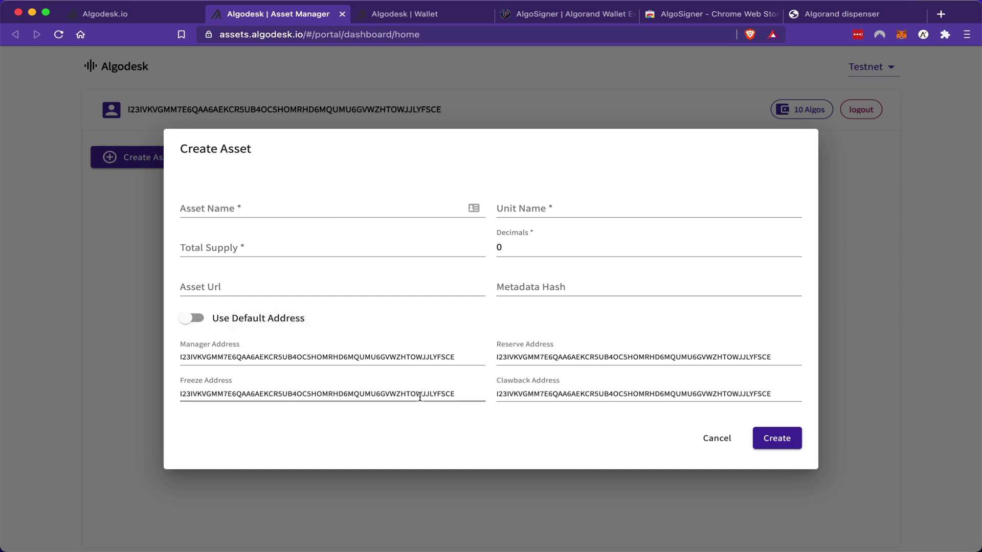
{"action": "mouse_move", "coordinate": [420, 398]}
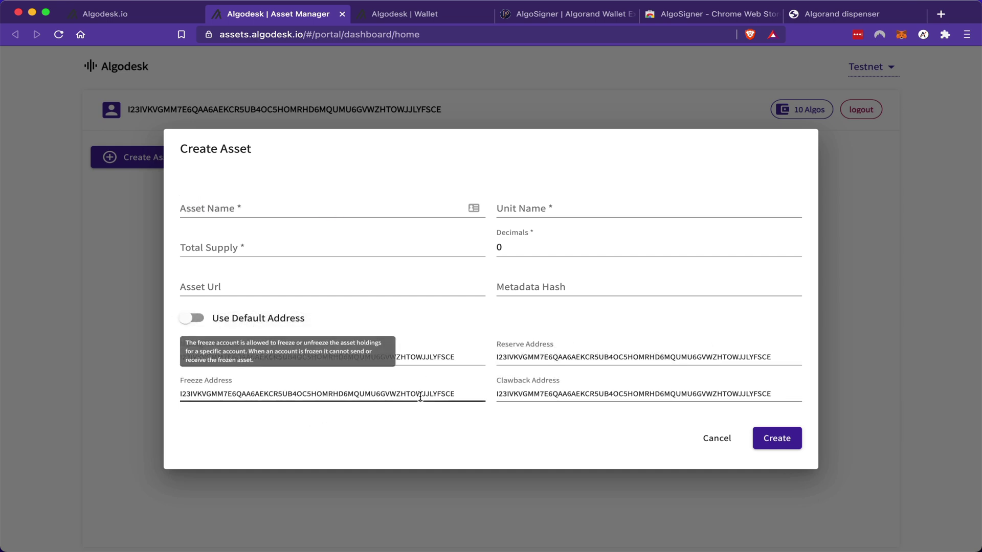
{"action": "left_click", "coordinate": [565, 398]}
{"action": "double_click", "coordinate": [565, 399]}
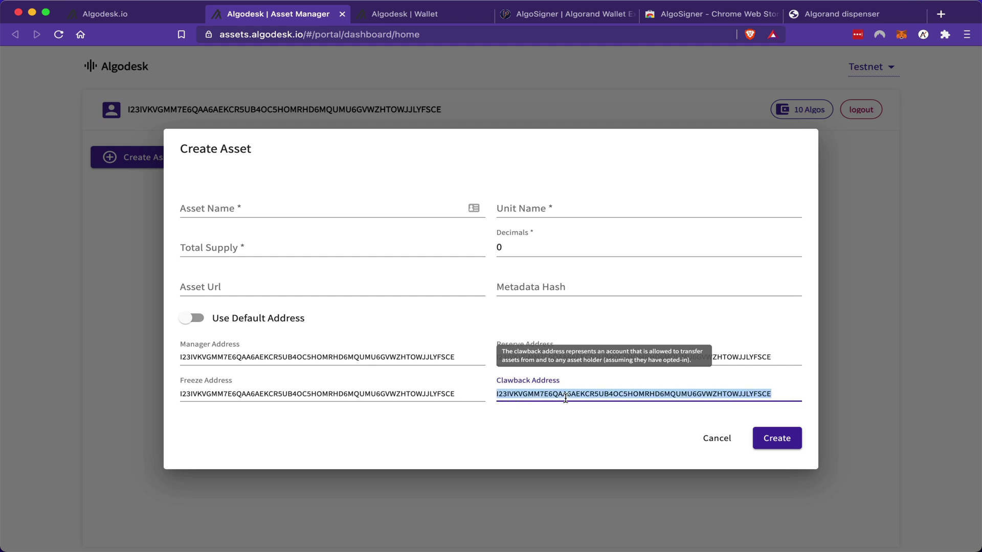
{"action": "double_click", "coordinate": [358, 384]}
{"action": "left_click", "coordinate": [388, 408]}
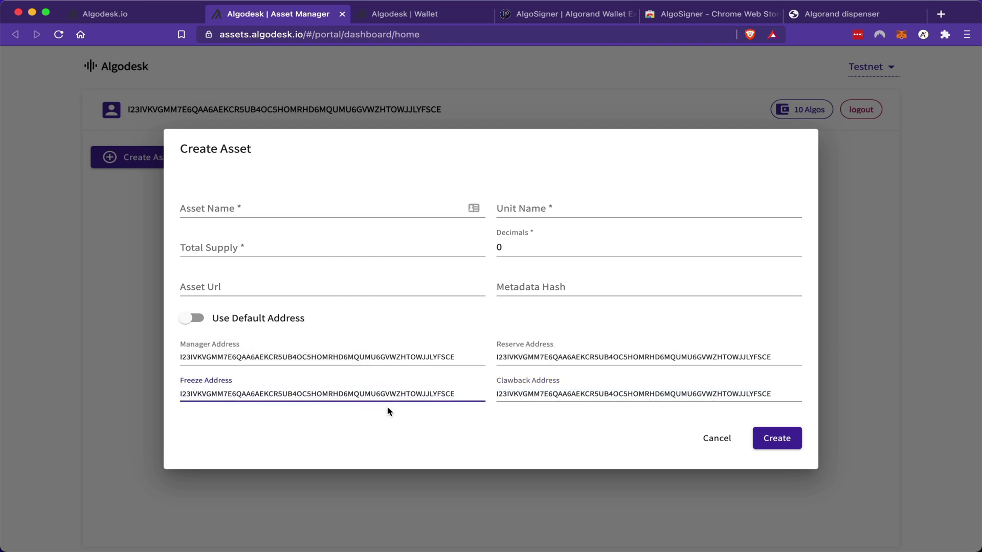
{"action": "left_click", "coordinate": [194, 319]}
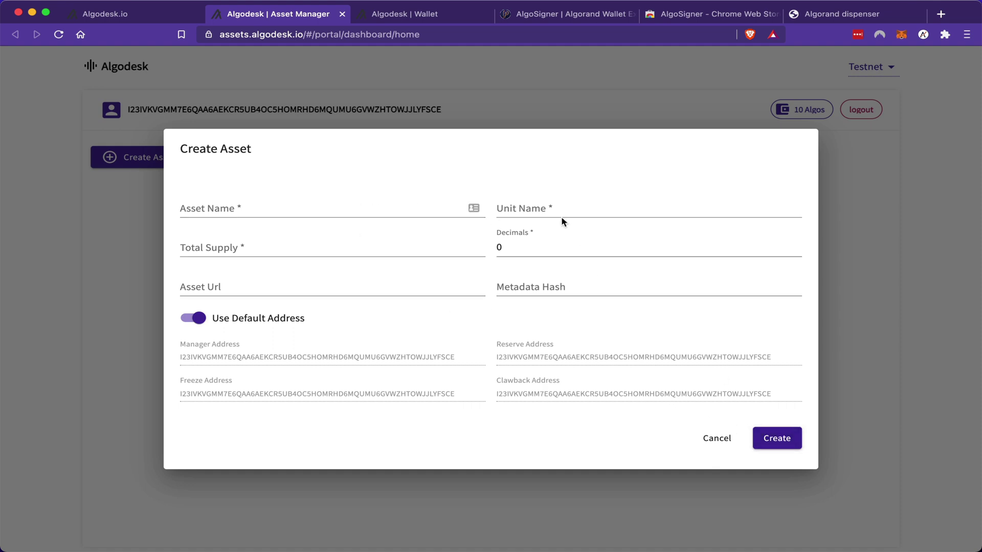
Step: Enter asset name 'Caribbean Crypto Tips', unit CCT, total supply 246868876 and 8 decimals
{"action": "left_click", "coordinate": [213, 212]}
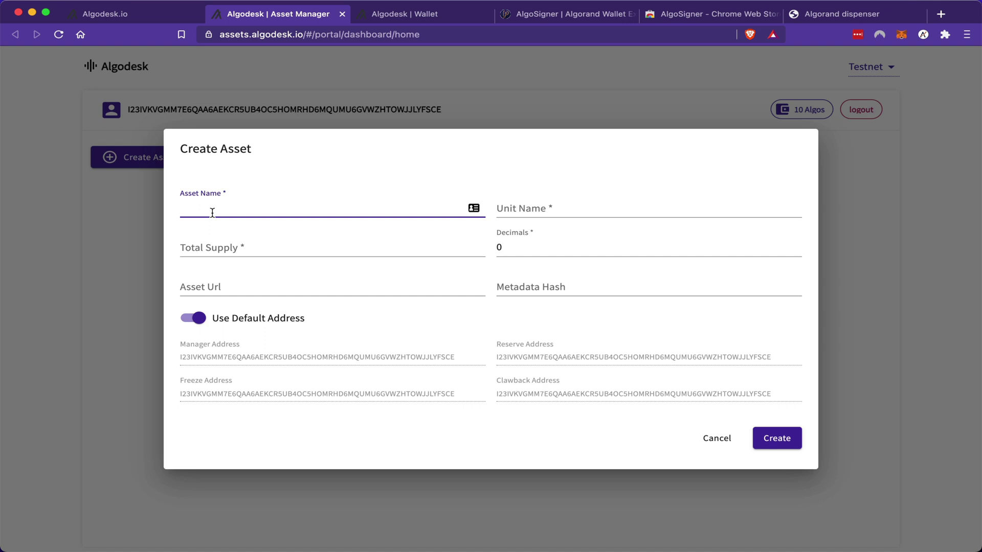
{"action": "type", "text": "Caribbean Crypto Tips"}
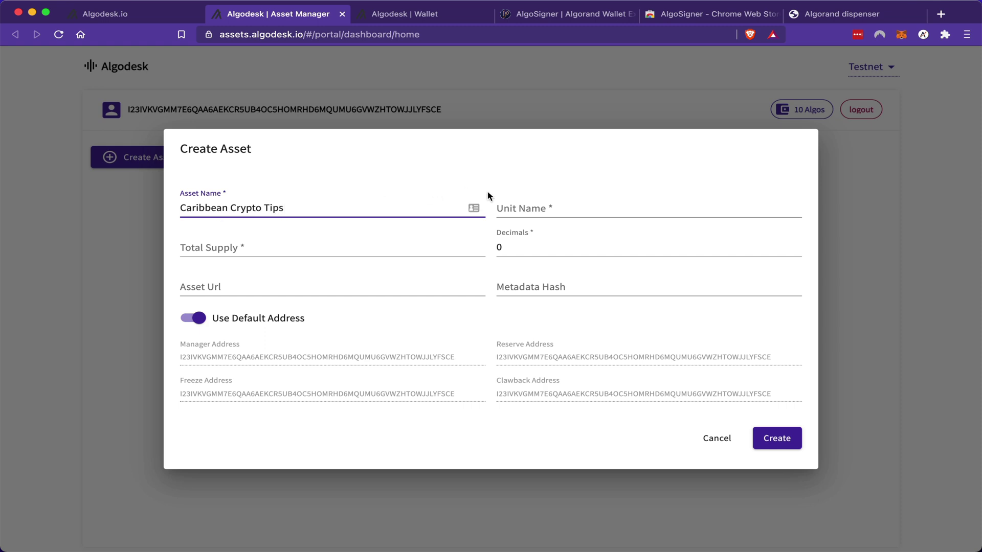
{"action": "left_click", "coordinate": [531, 204]}
{"action": "type", "text": "CCT"}
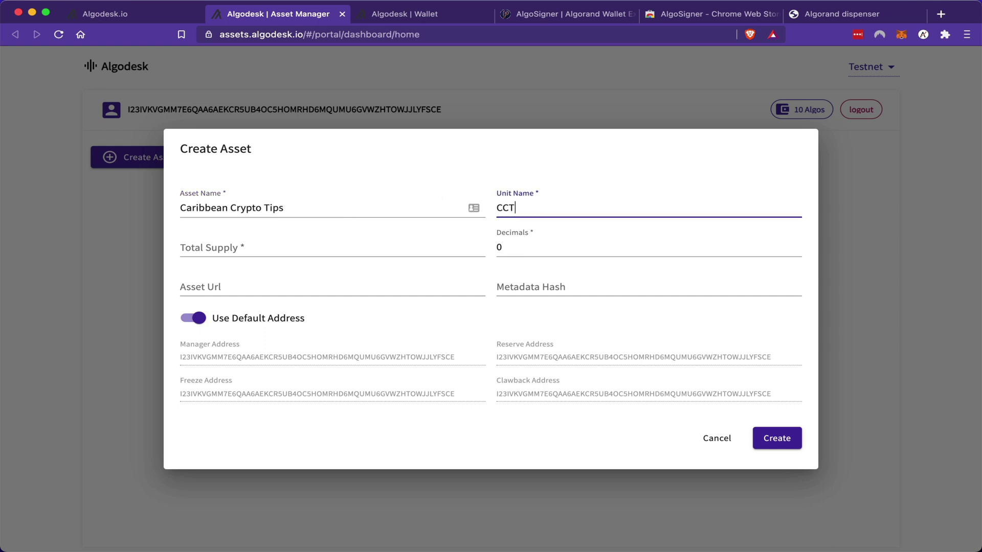
{"action": "left_click", "coordinate": [300, 240]}
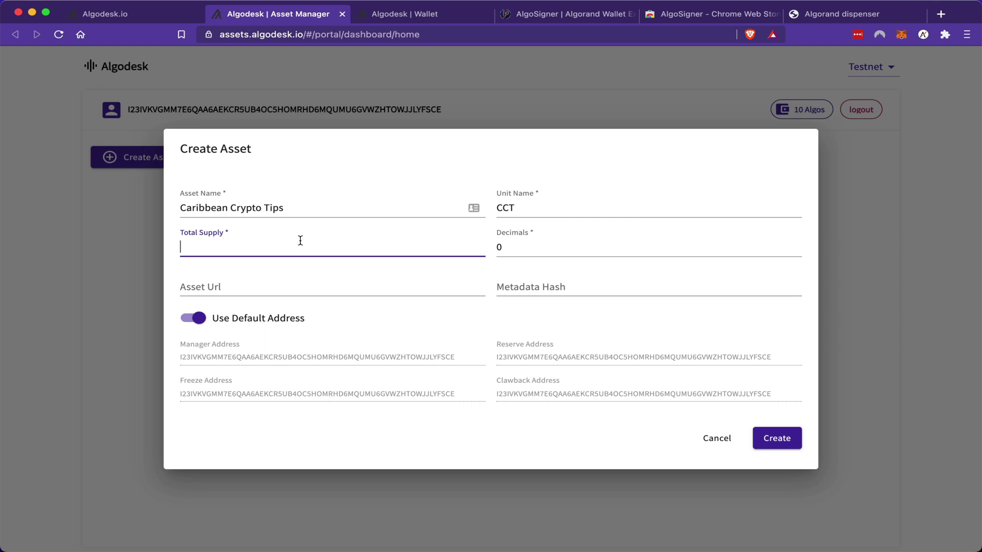
{"action": "type", "text": "246868876"}
{"action": "left_click", "coordinate": [503, 247]}
{"action": "key", "text": "BackSpace"}
{"action": "type", "text": "8"}
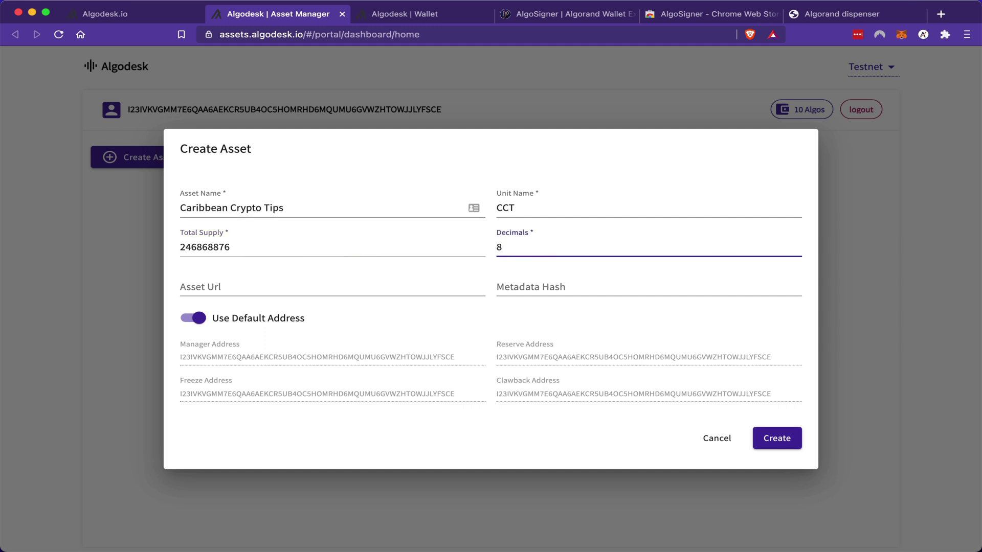
{"action": "left_click", "coordinate": [279, 285]}
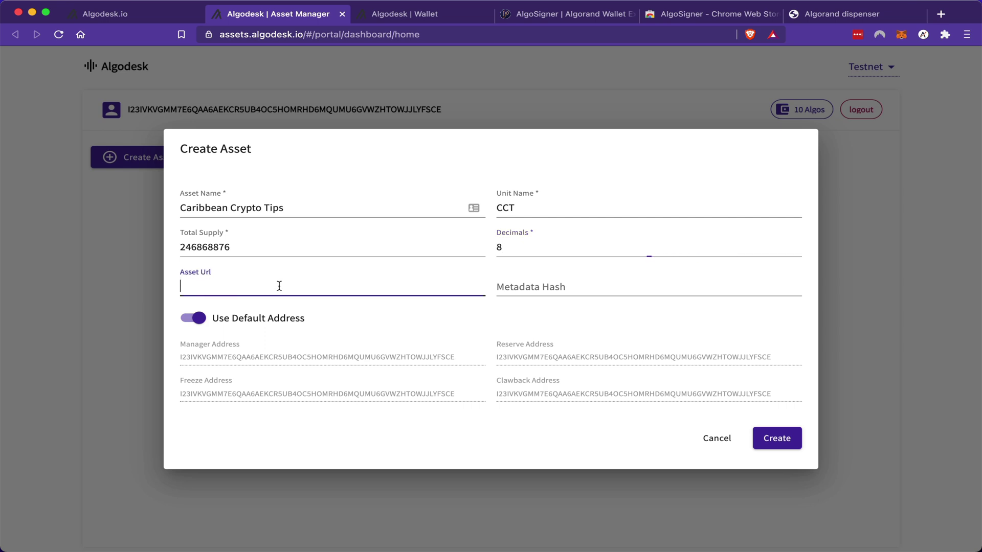
{"action": "type", "text": "https://www.youtube.com/c/CaribbeanCryptoTips"}
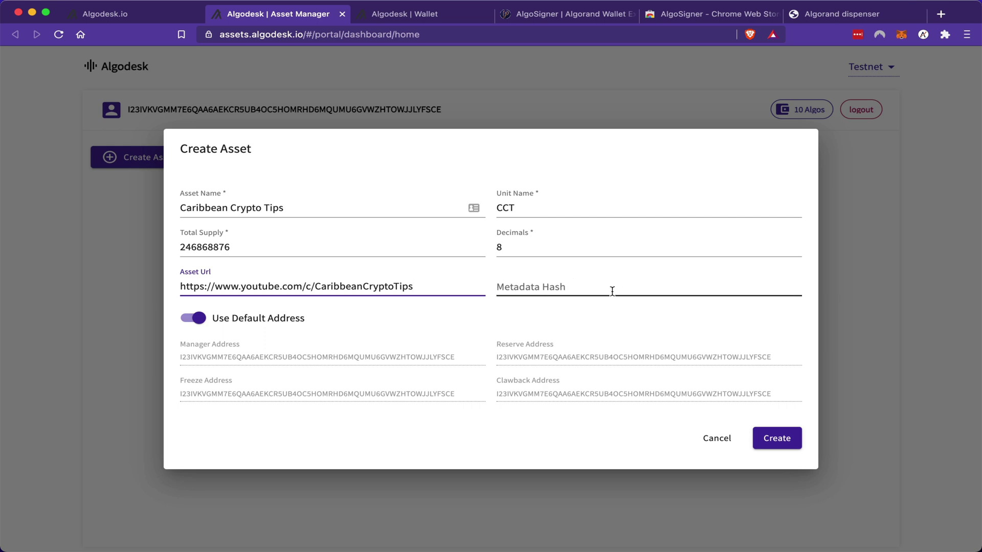
{"action": "left_click", "coordinate": [777, 440]}
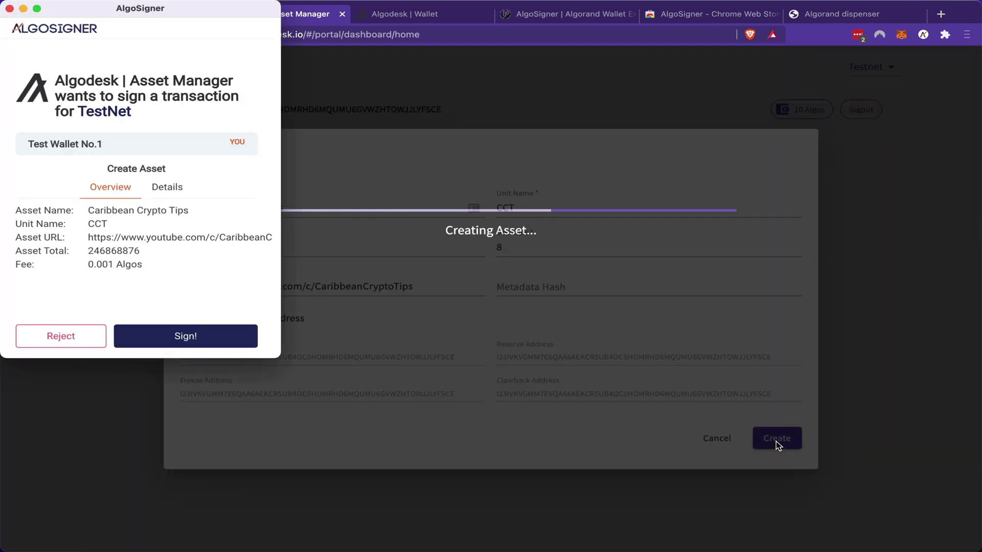
Step: Sign the CCT create-asset transaction in AlgoSigner and authorize it with the wallet password
{"action": "left_click", "coordinate": [175, 337]}
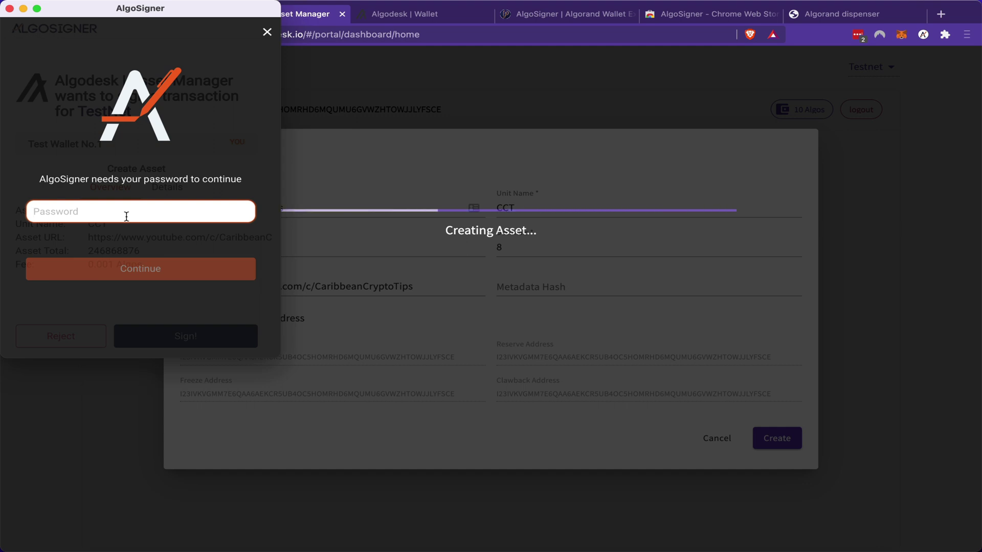
{"action": "key", "text": "super+v"}
{"action": "left_click", "coordinate": [127, 269]}
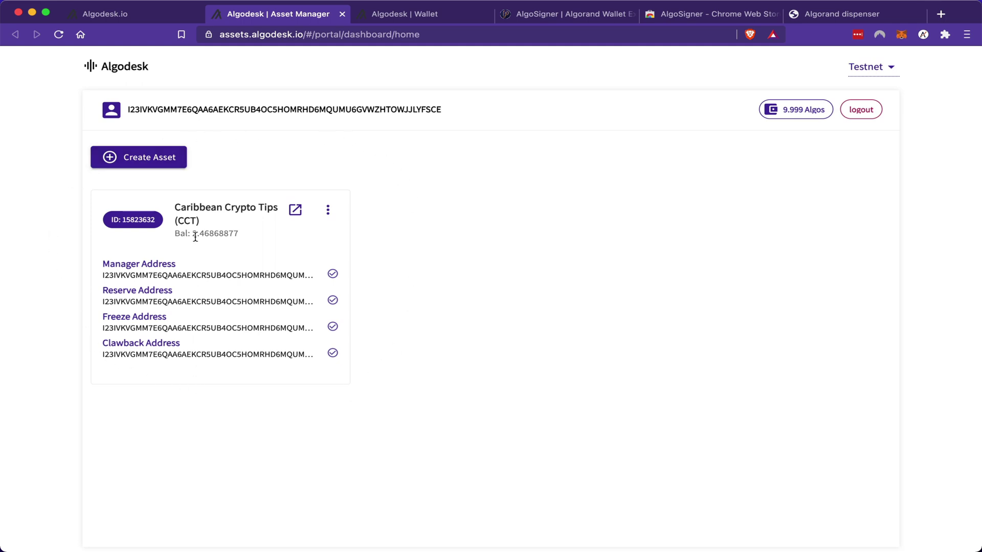
{"action": "scroll", "coordinate": [233, 242], "scroll_direction": "up", "scroll_amount": 5}
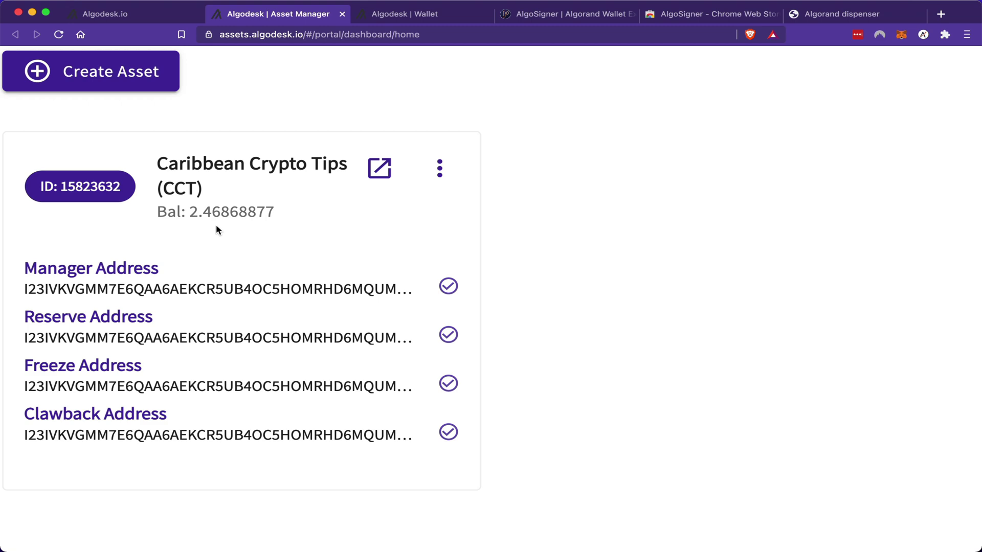
{"action": "key", "text": "super+0"}
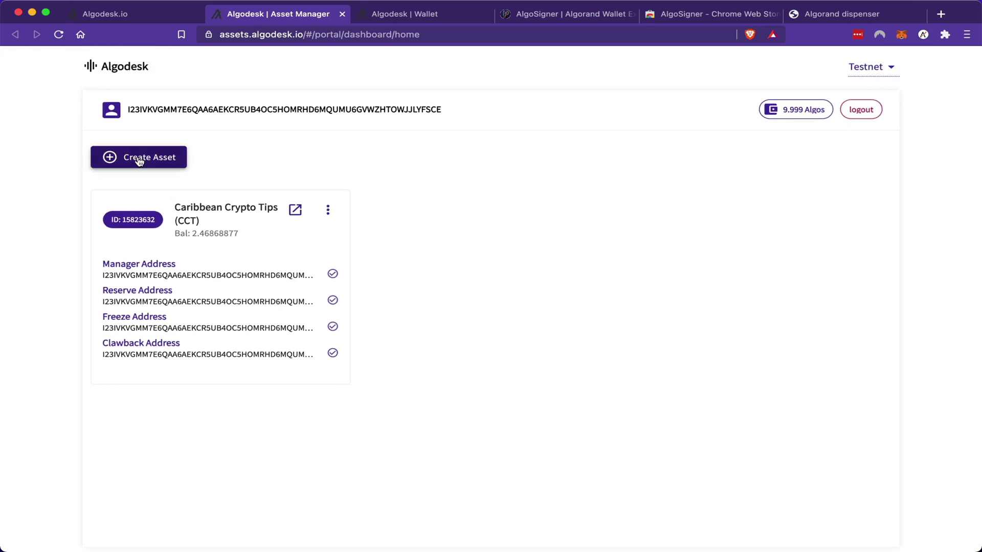
{"action": "left_click", "coordinate": [140, 160]}
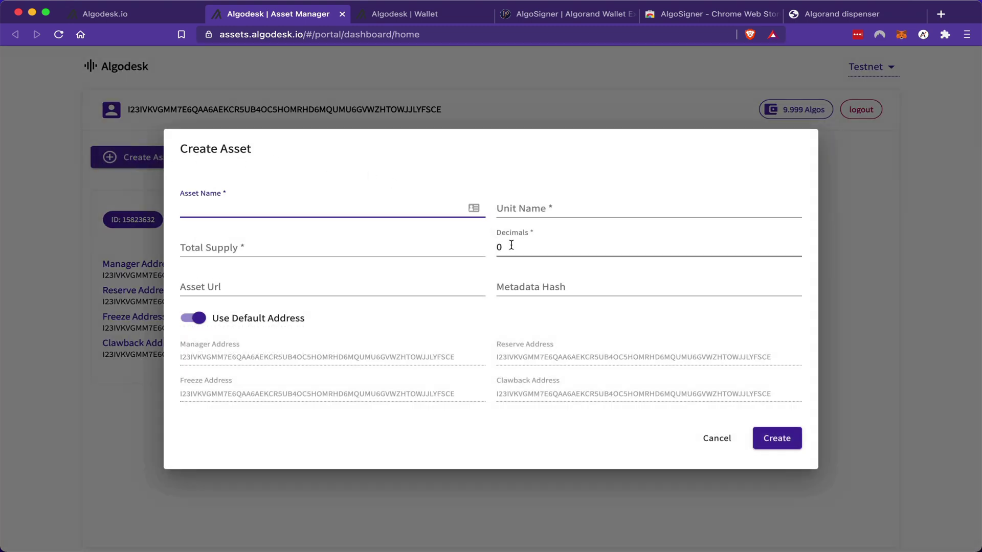
{"action": "left_click", "coordinate": [717, 440]}
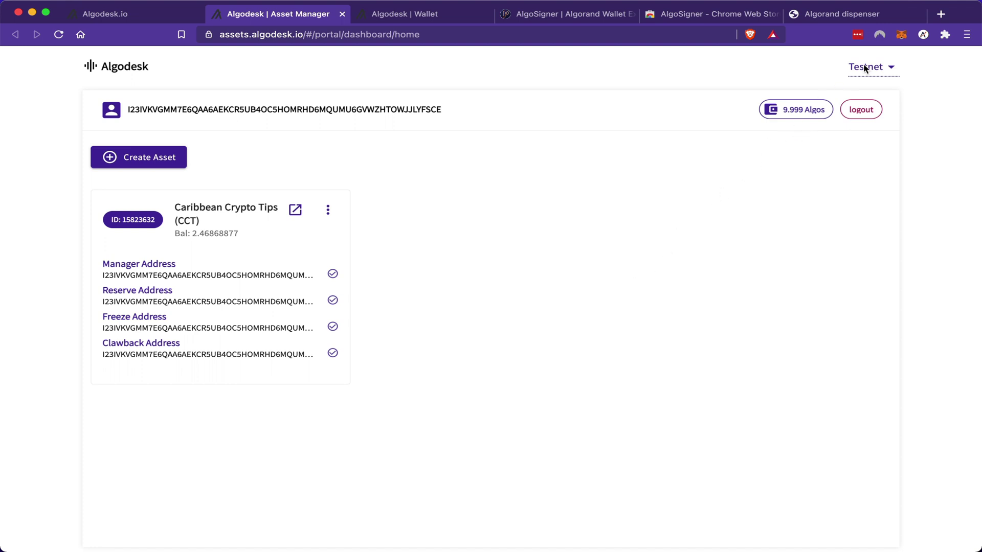
Step: Import an existing account from the pasted recovery phrase as 'Test Wallet No.2', confirming with the password
{"action": "left_click", "coordinate": [922, 34]}
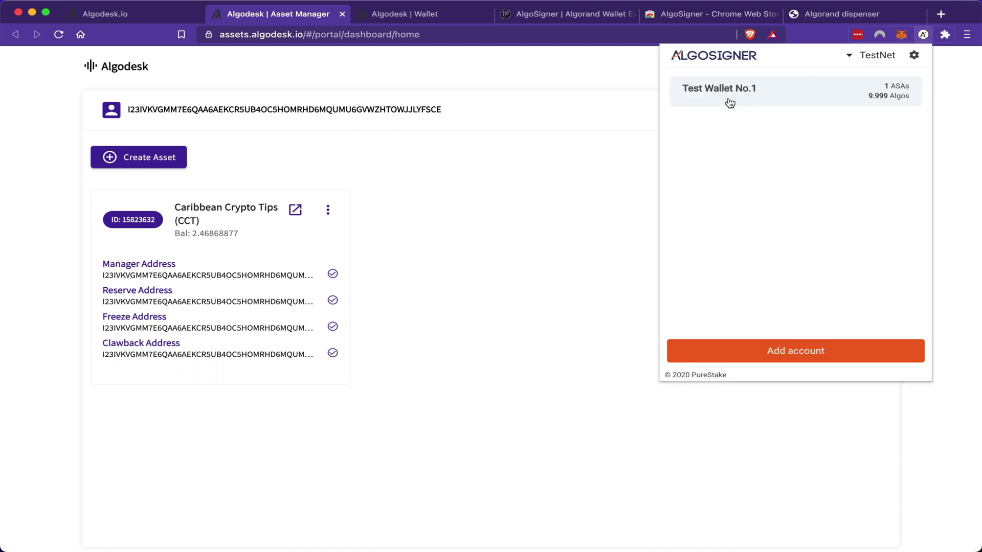
{"action": "left_click", "coordinate": [794, 353]}
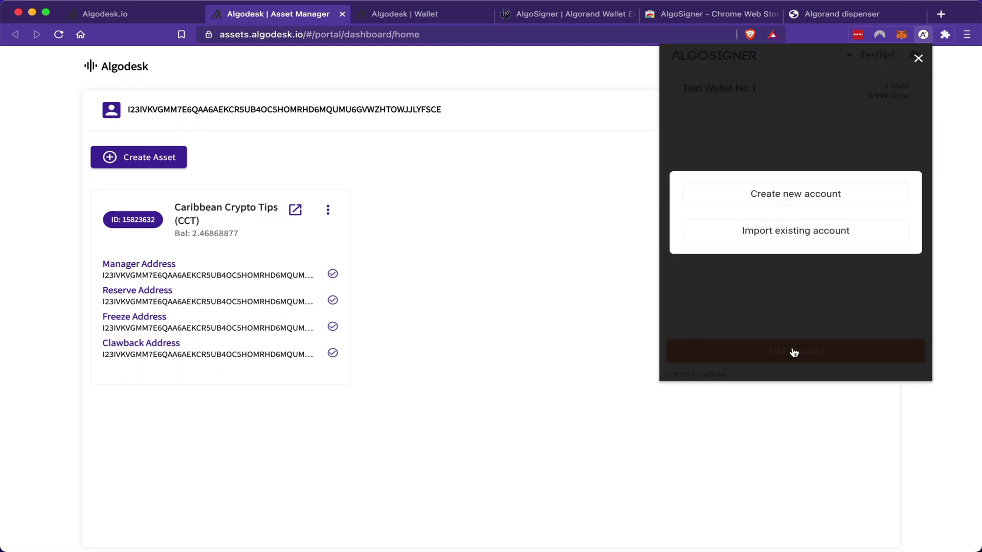
{"action": "left_click", "coordinate": [806, 236]}
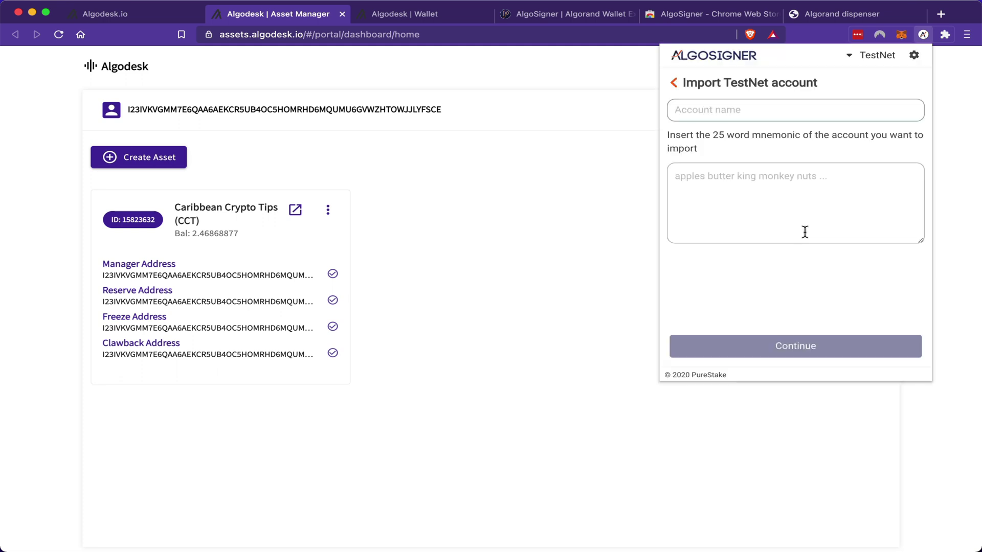
{"action": "left_click", "coordinate": [706, 195]}
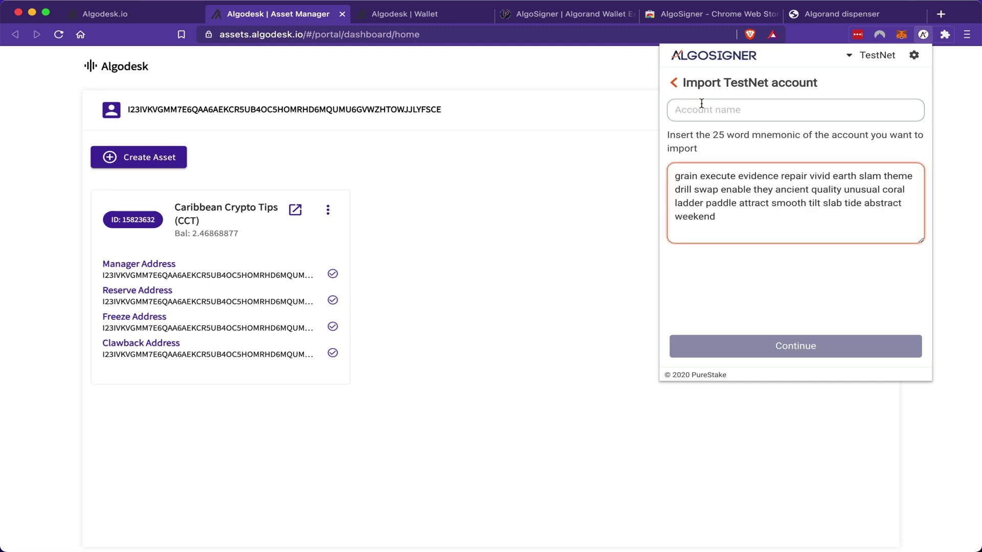
{"action": "left_click", "coordinate": [701, 110]}
{"action": "type", "text": "Test "}
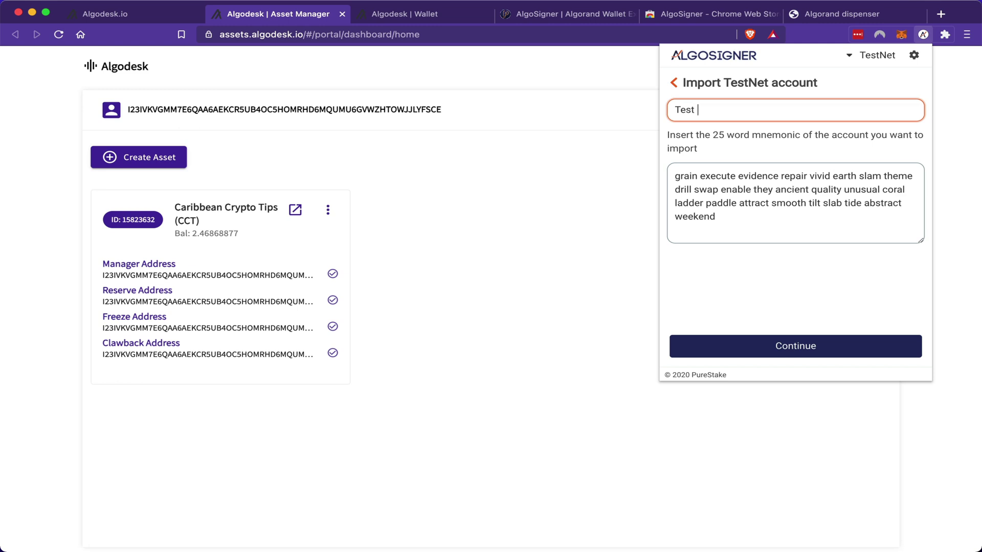
{"action": "type", "text": "Wallet No.2"}
{"action": "left_click", "coordinate": [797, 344]}
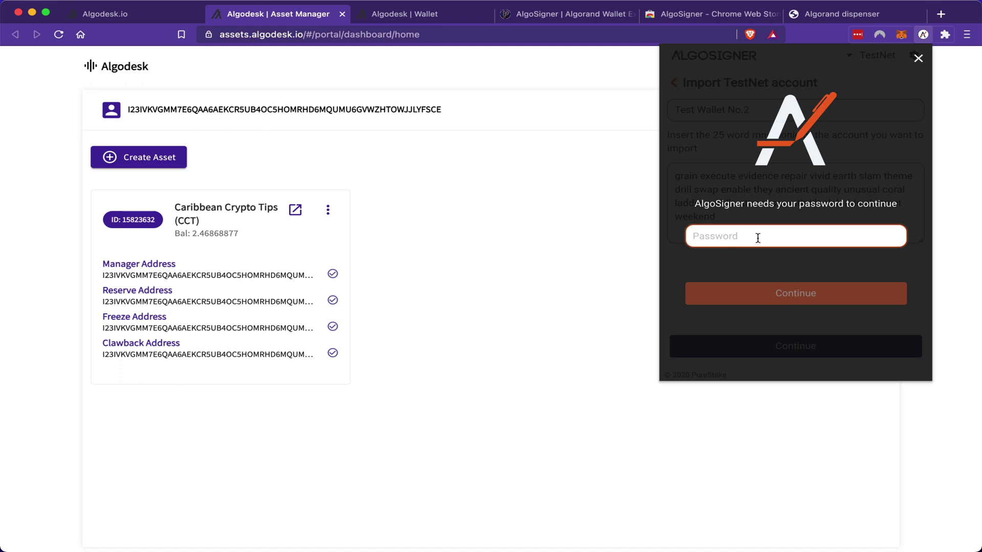
{"action": "key", "text": "super+v"}
{"action": "left_click", "coordinate": [793, 303]}
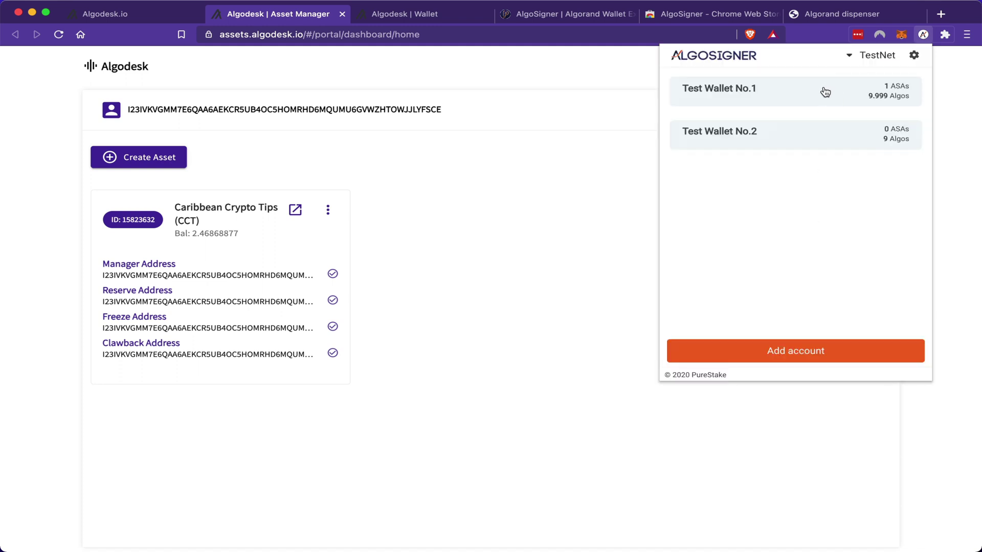
Step: Add Caribbean Crypto Tips (15823632) to Test Wallet No.2 from All assets, authorising with the wallet password
{"action": "left_click", "coordinate": [802, 143]}
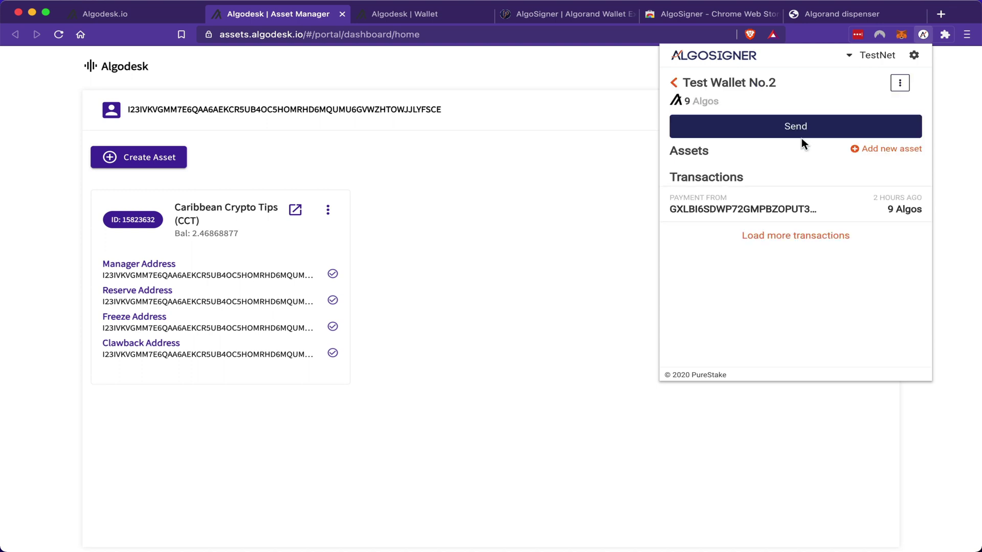
{"action": "left_click", "coordinate": [890, 149]}
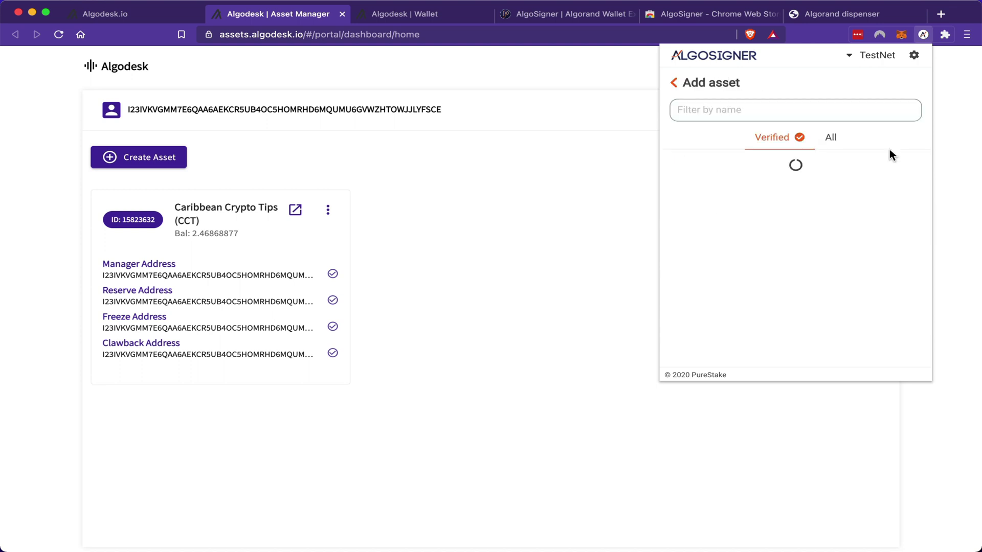
{"action": "left_click", "coordinate": [834, 139]}
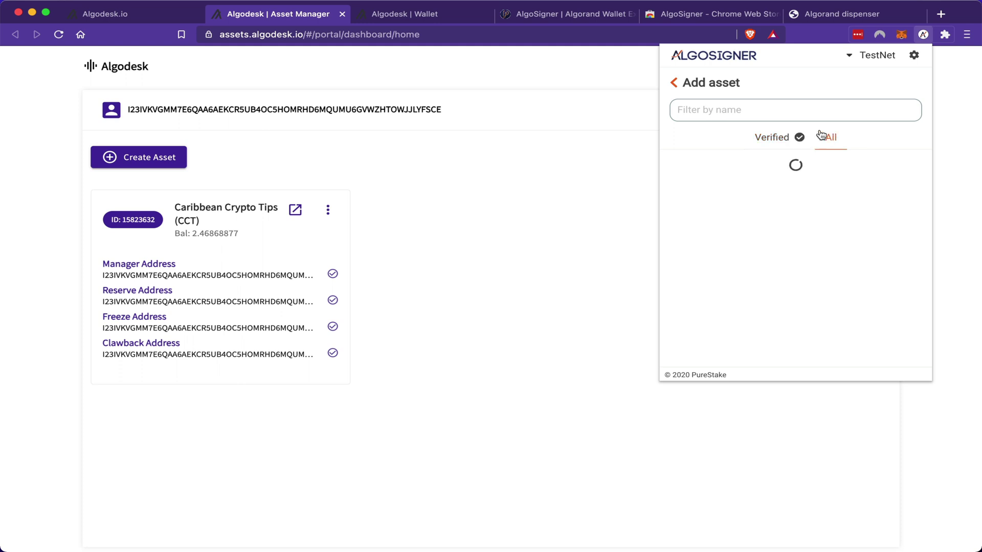
{"action": "left_click", "coordinate": [800, 110]}
{"action": "type", "text": "car"}
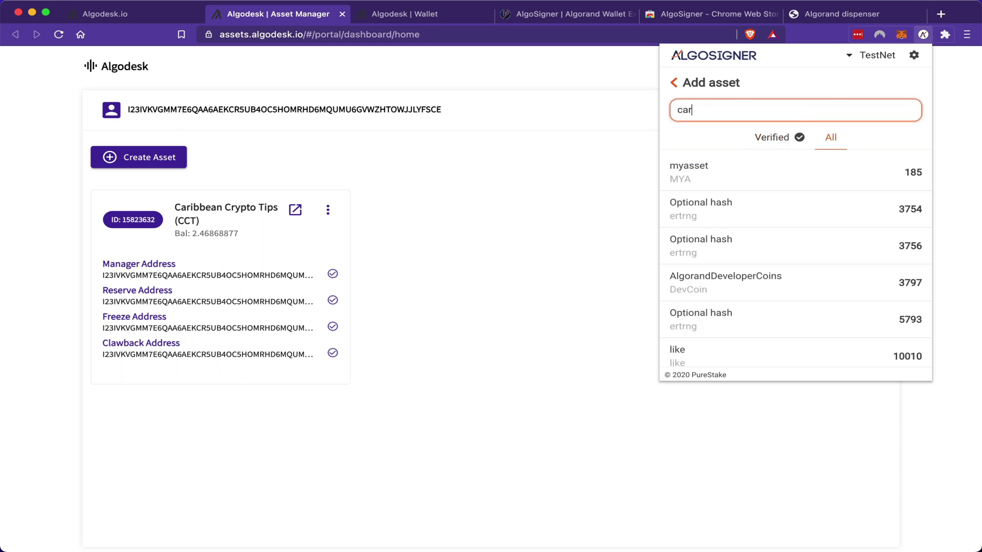
{"action": "type", "text": "ibbean"}
{"action": "left_click", "coordinate": [793, 169]}
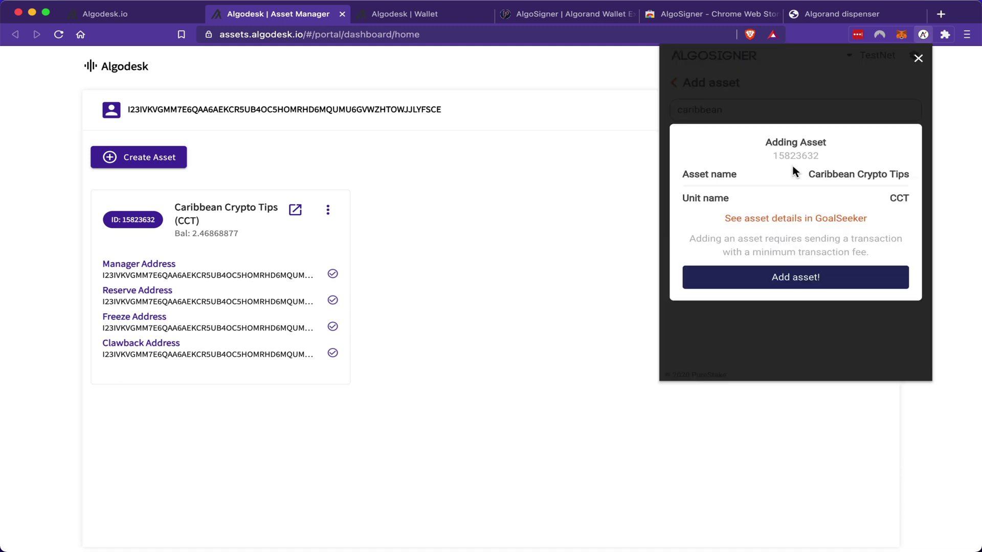
{"action": "left_click", "coordinate": [796, 278]}
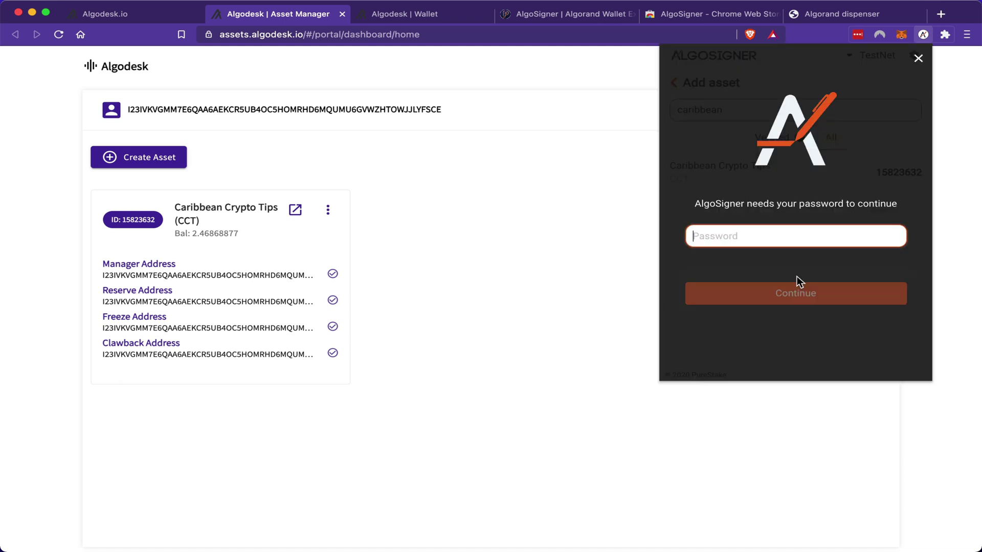
{"action": "type", "text": "••••••••••••"}
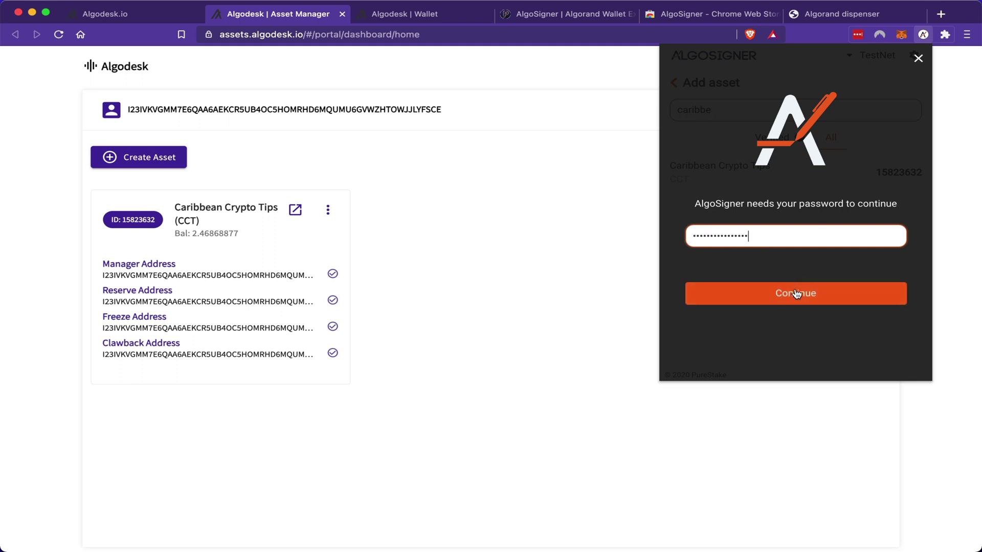
{"action": "left_click", "coordinate": [797, 294]}
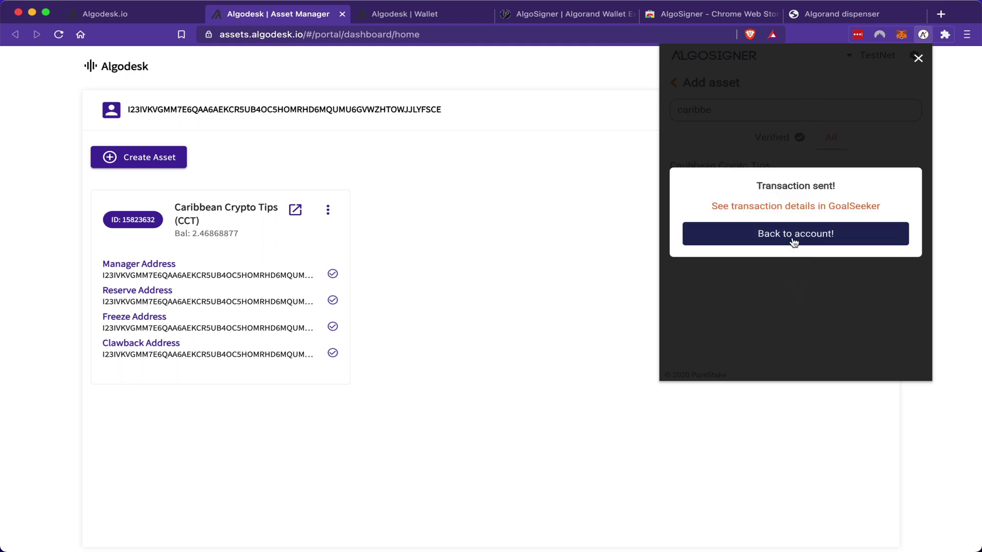
{"action": "left_click", "coordinate": [795, 234]}
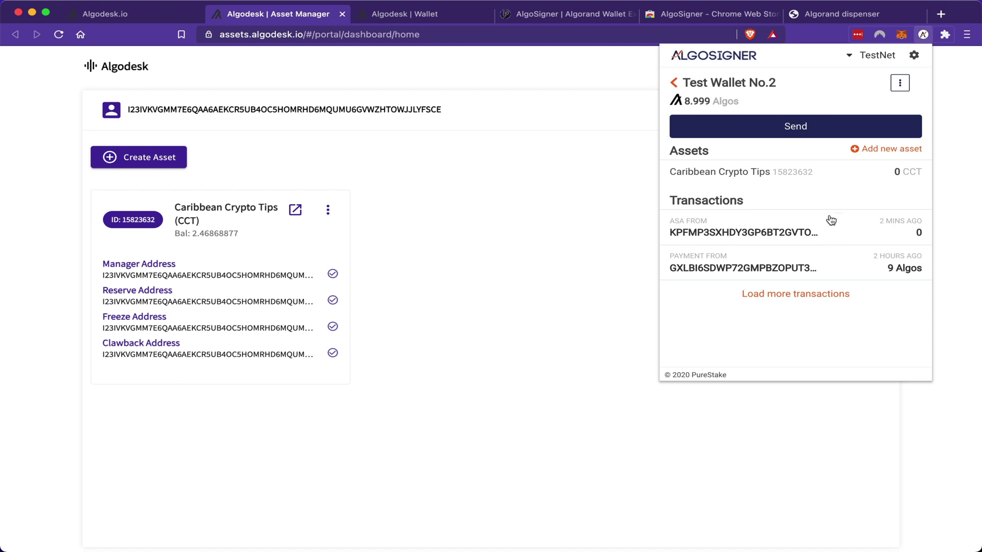
Step: Copy Test Wallet No.2's address from its account options panel
{"action": "left_click", "coordinate": [900, 86]}
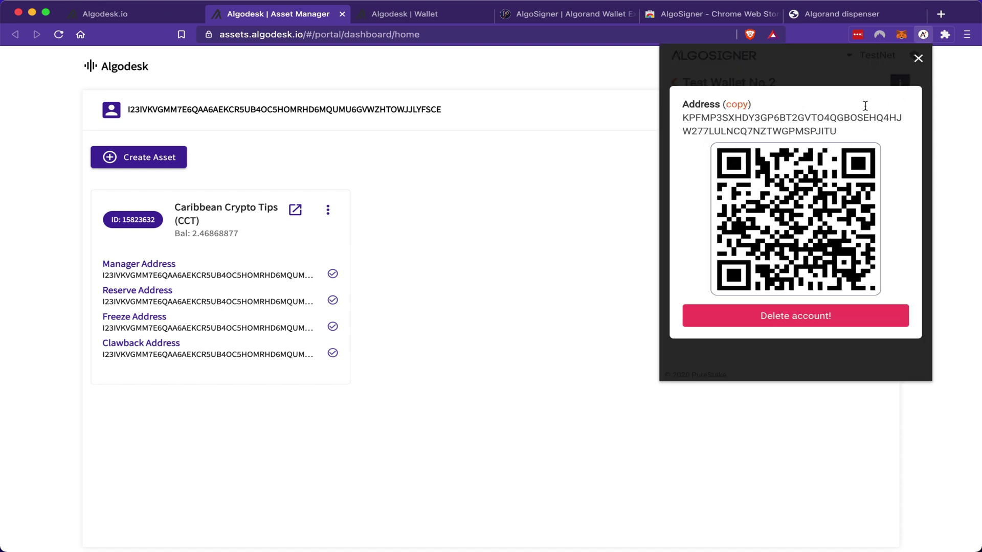
{"action": "left_click", "coordinate": [737, 106]}
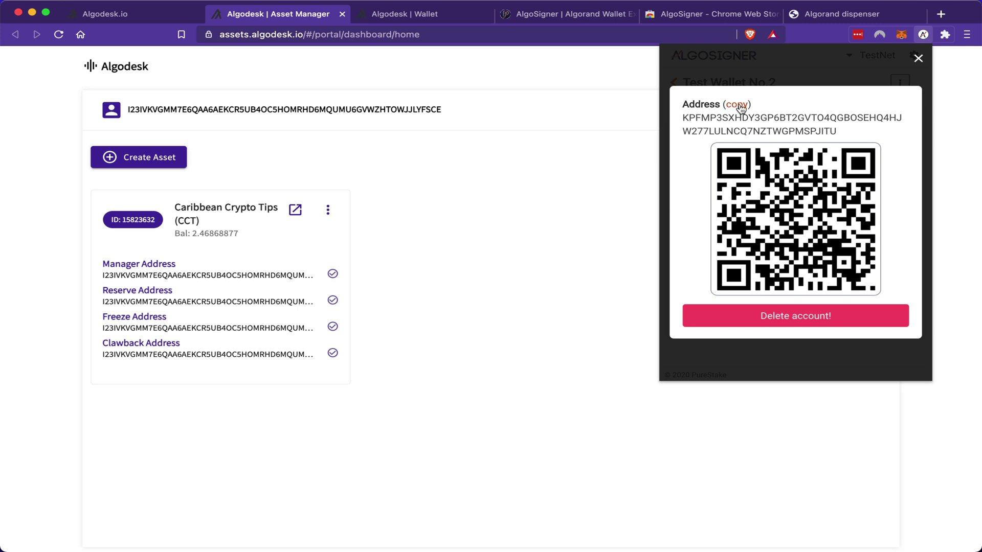
{"action": "left_click", "coordinate": [918, 58]}
{"action": "left_click", "coordinate": [674, 83]}
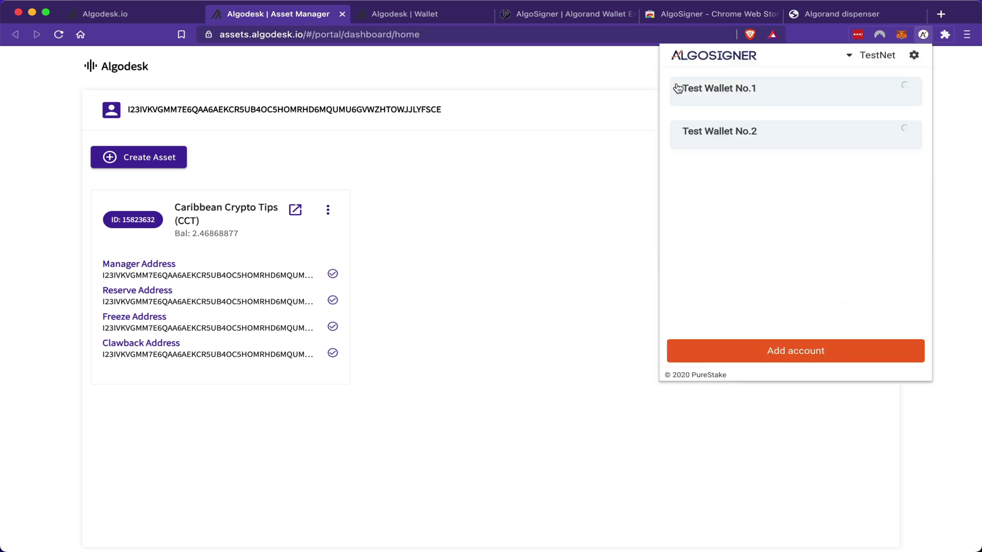
Step: From Test Wallet No.1, prepare a send of 1 CCT to Wallet No.2's address with note 'Hi'
{"action": "left_click", "coordinate": [758, 92]}
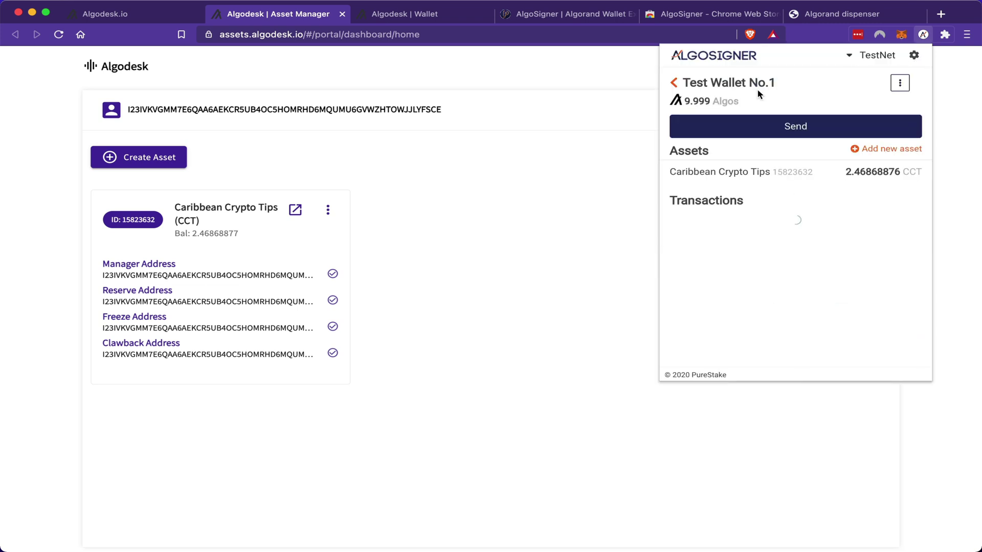
{"action": "left_click", "coordinate": [799, 128]}
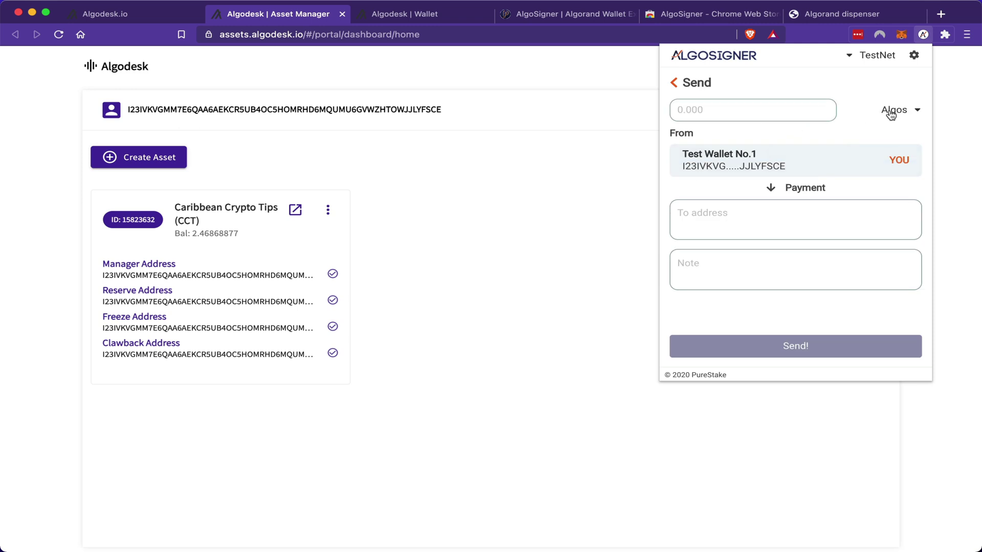
{"action": "left_click", "coordinate": [912, 109]}
{"action": "left_click", "coordinate": [822, 157]}
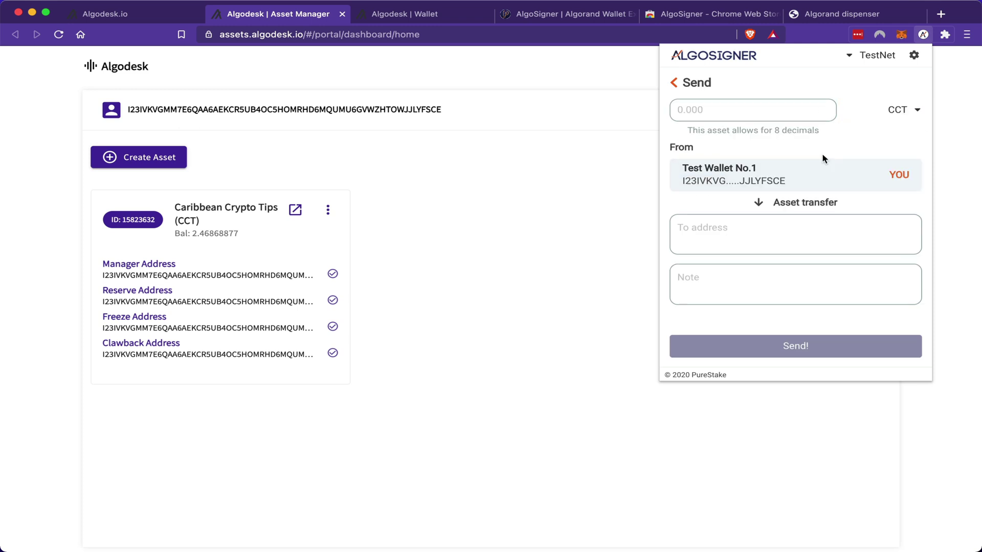
{"action": "left_click", "coordinate": [705, 113]}
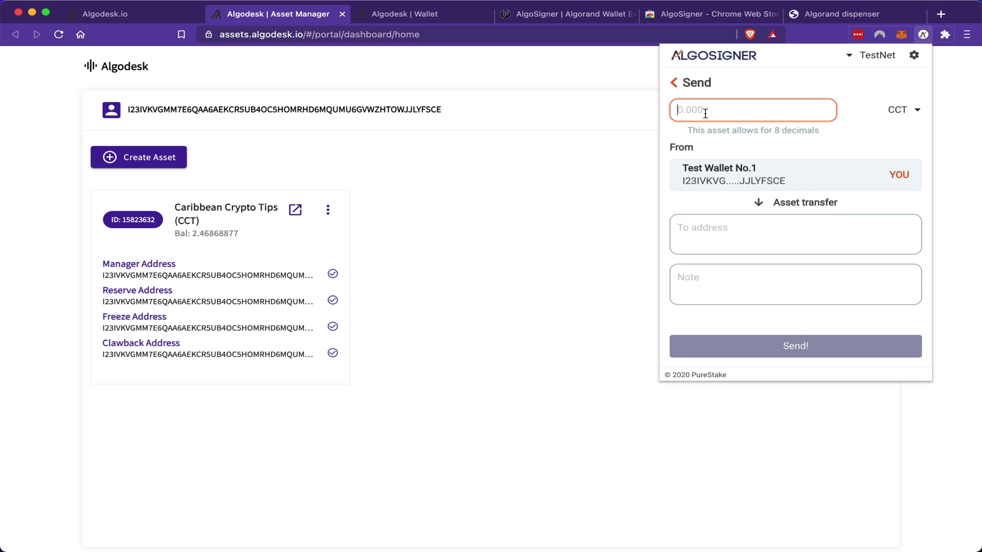
{"action": "type", "text": "1"}
{"action": "left_click", "coordinate": [718, 225]}
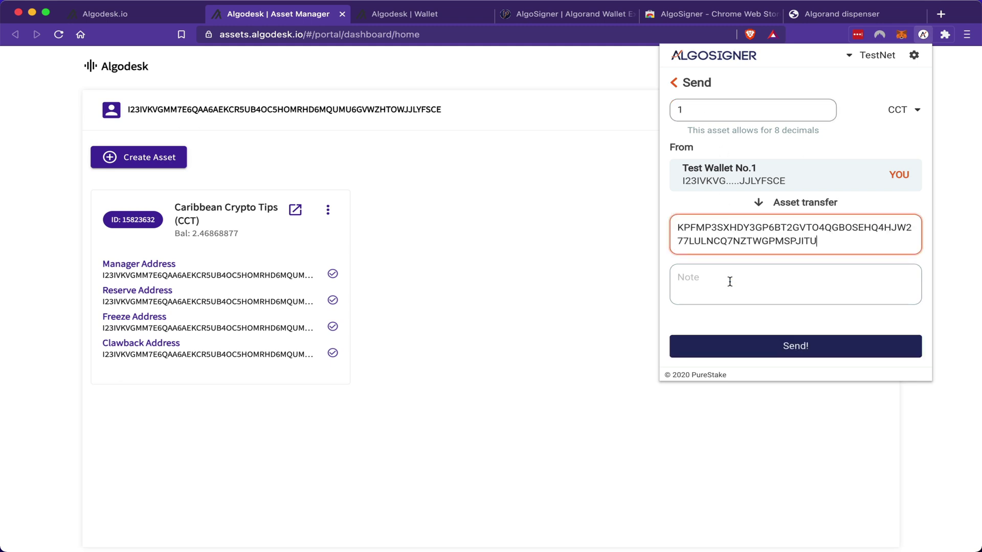
{"action": "left_click", "coordinate": [730, 281]}
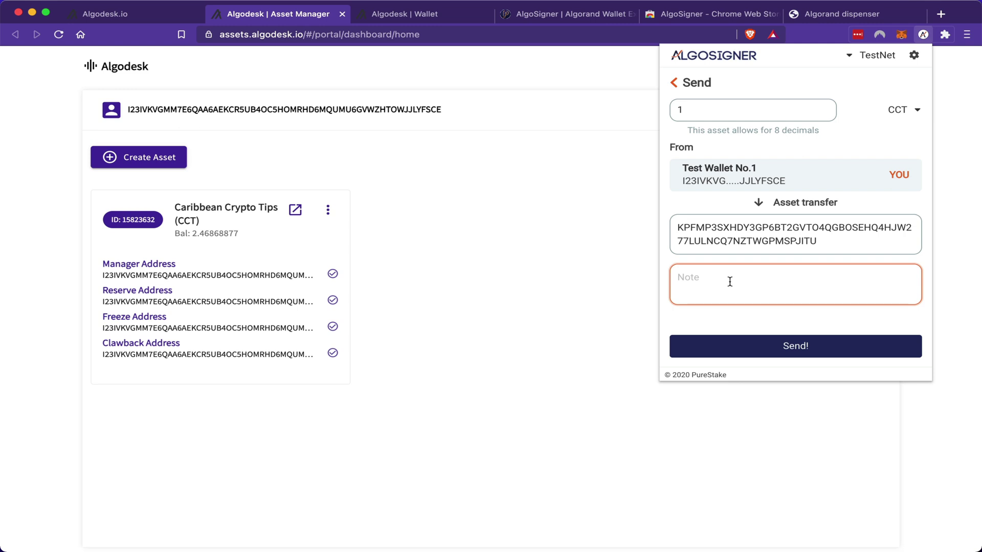
{"action": "type", "text": "Hi"}
Step: Submit the transfer with the wallet password, then view Test Wallet No.2 holding 1 CCT
{"action": "left_click", "coordinate": [815, 347]}
{"action": "key", "text": "super+v"}
{"action": "left_click", "coordinate": [806, 293]}
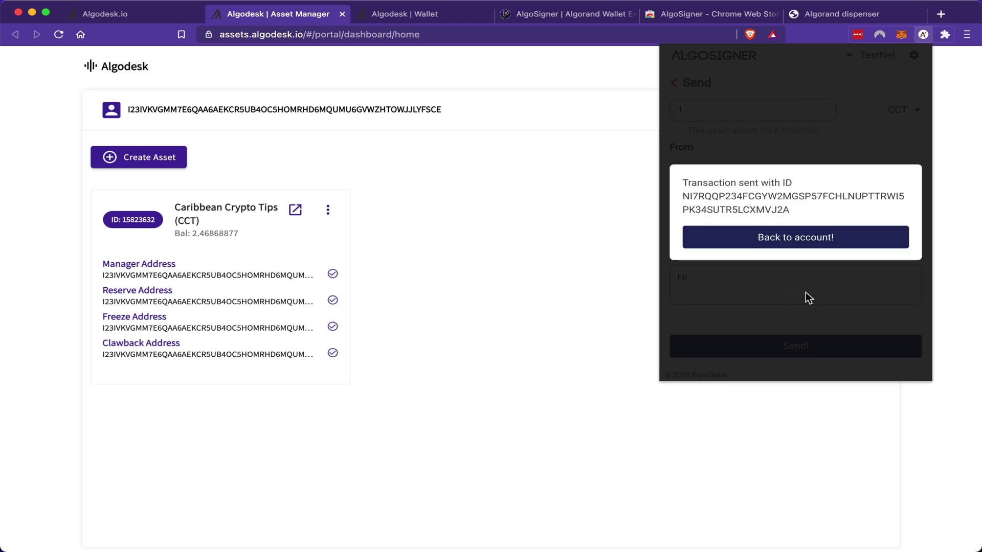
{"action": "left_click", "coordinate": [801, 240]}
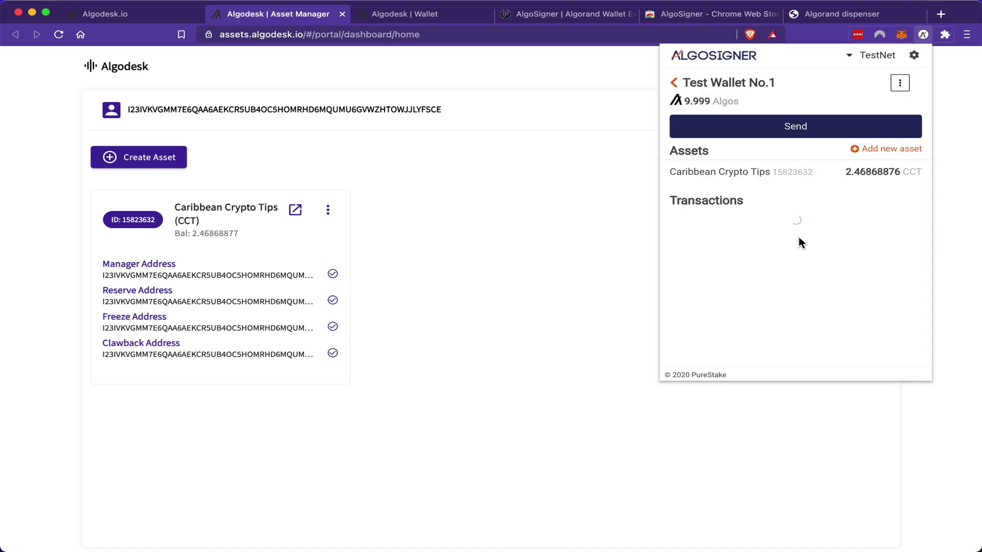
{"action": "left_click", "coordinate": [674, 83]}
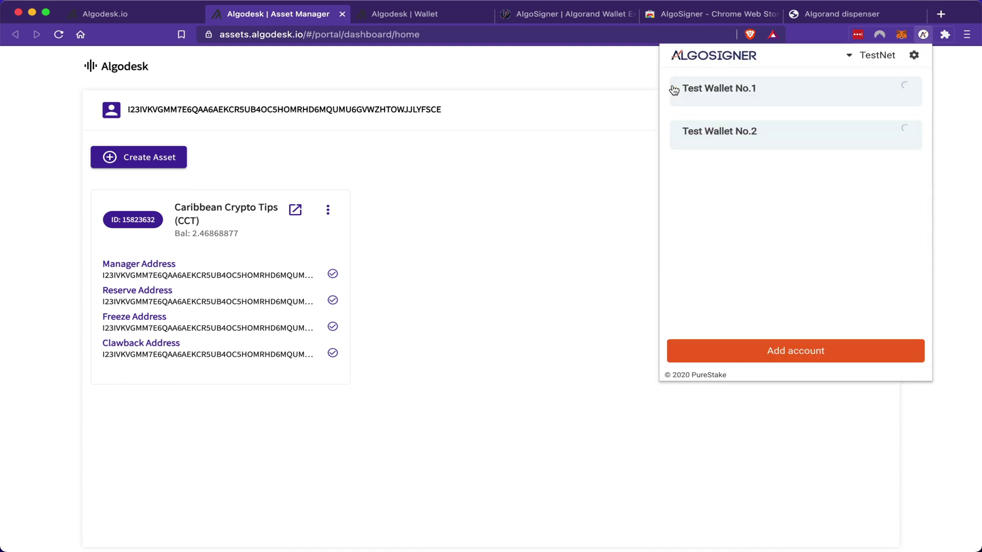
{"action": "left_click", "coordinate": [783, 142]}
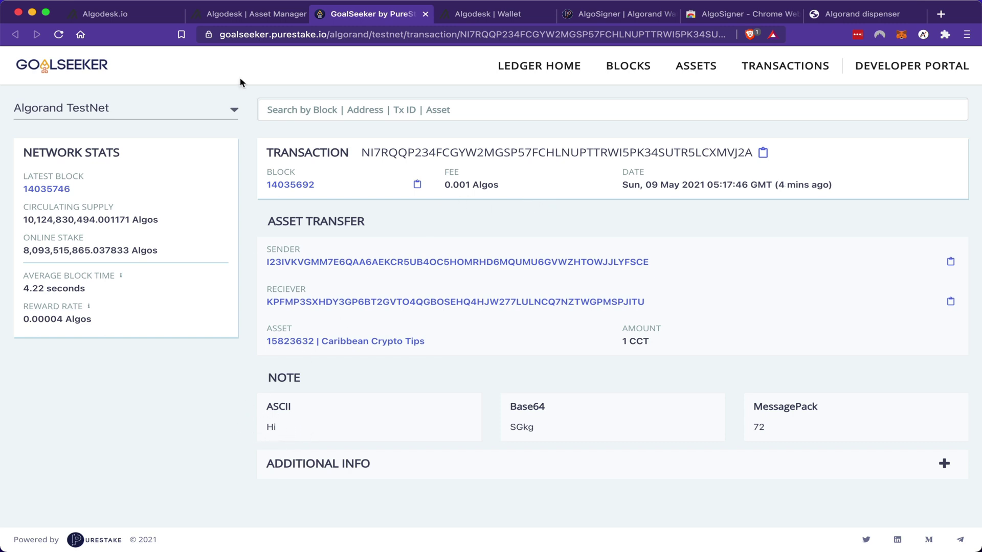
Step: Switch from GoalSeeker's transfer page back to the Algodesk Asset Manager tab
{"action": "left_click", "coordinate": [241, 17]}
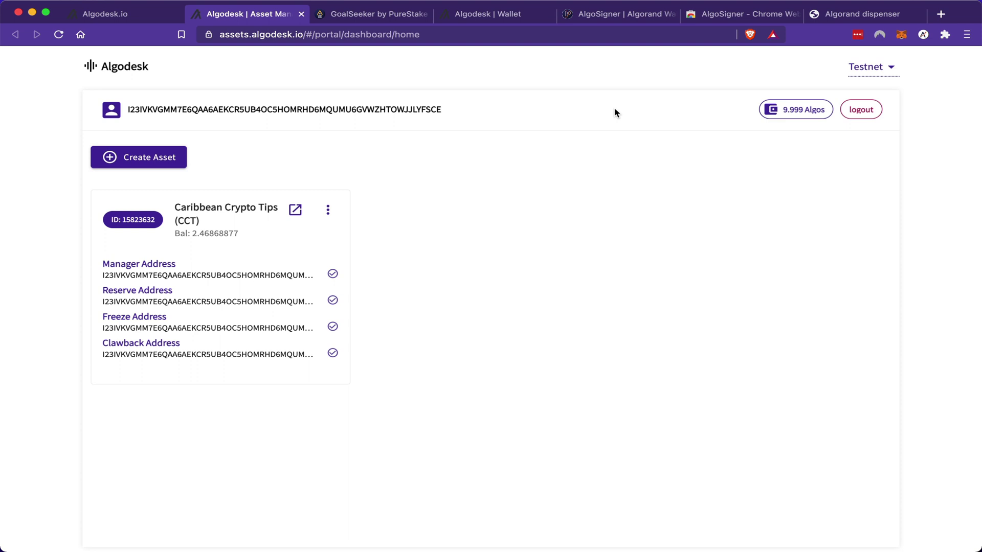
Step: Start Revoke Assets for CCT and paste Test Wallet No.2's address as the revoke source
{"action": "left_click", "coordinate": [330, 212]}
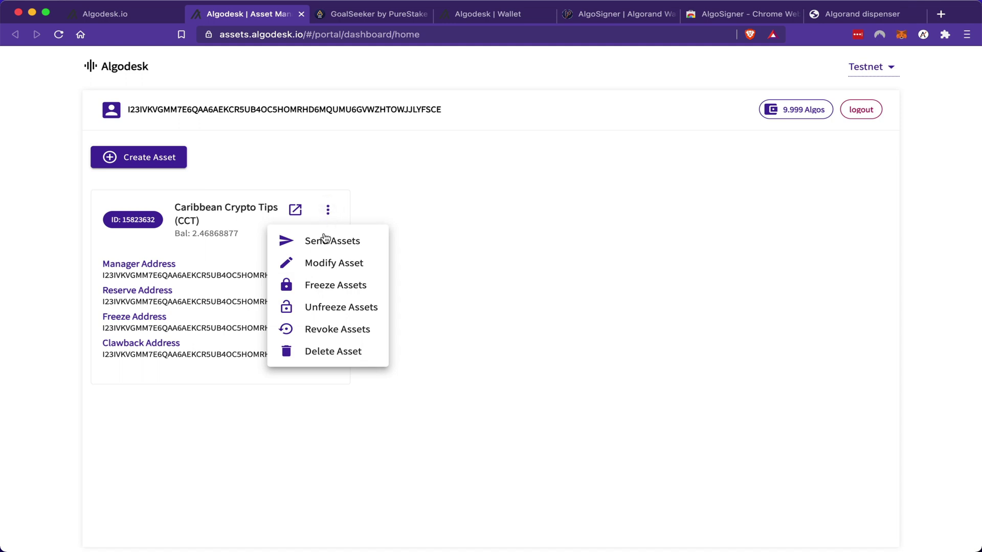
{"action": "left_click", "coordinate": [339, 335]}
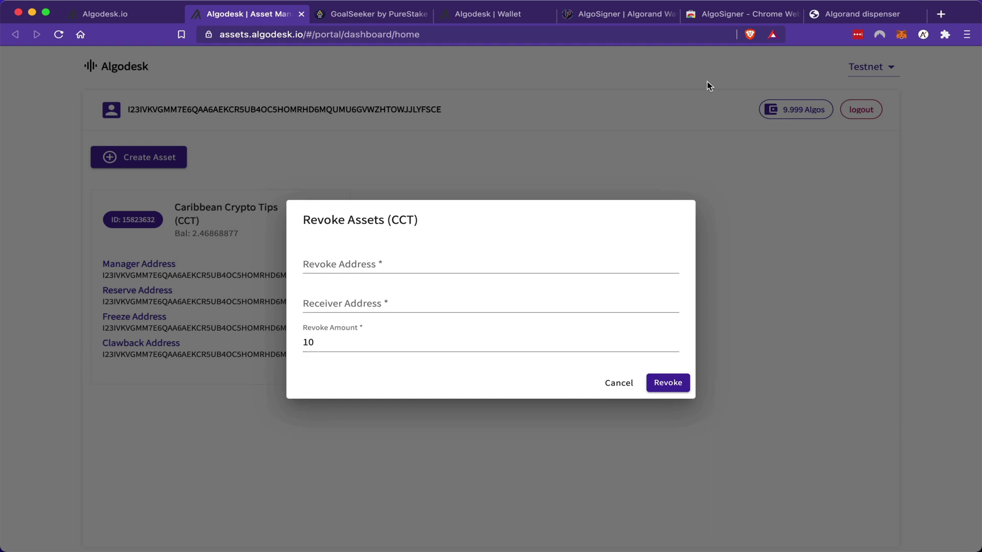
{"action": "left_click", "coordinate": [923, 36]}
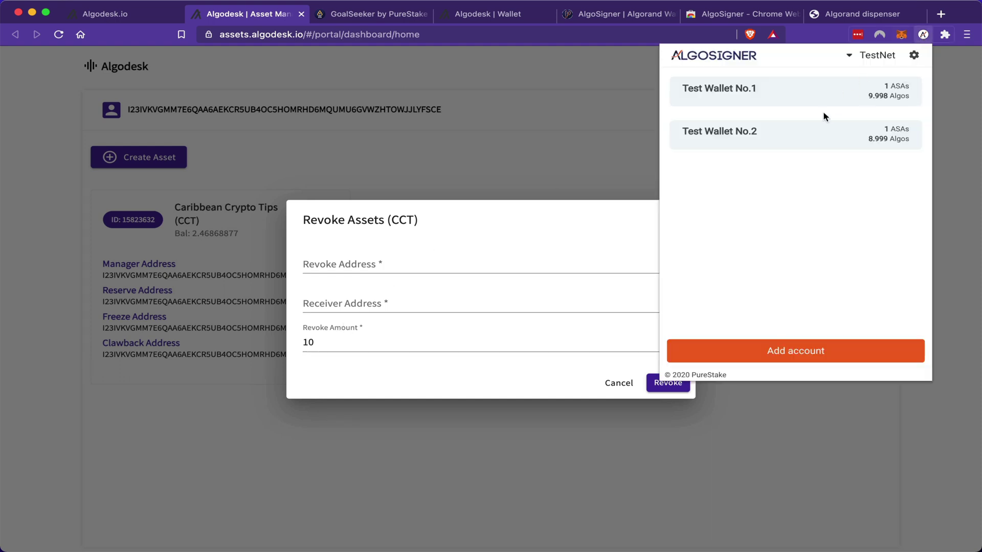
{"action": "left_click", "coordinate": [806, 136]}
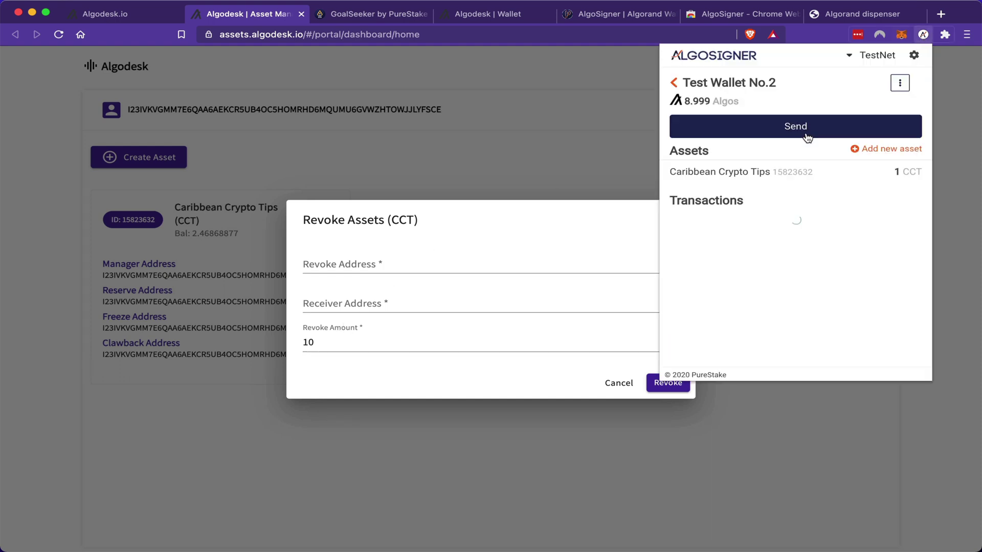
{"action": "left_click", "coordinate": [900, 83]}
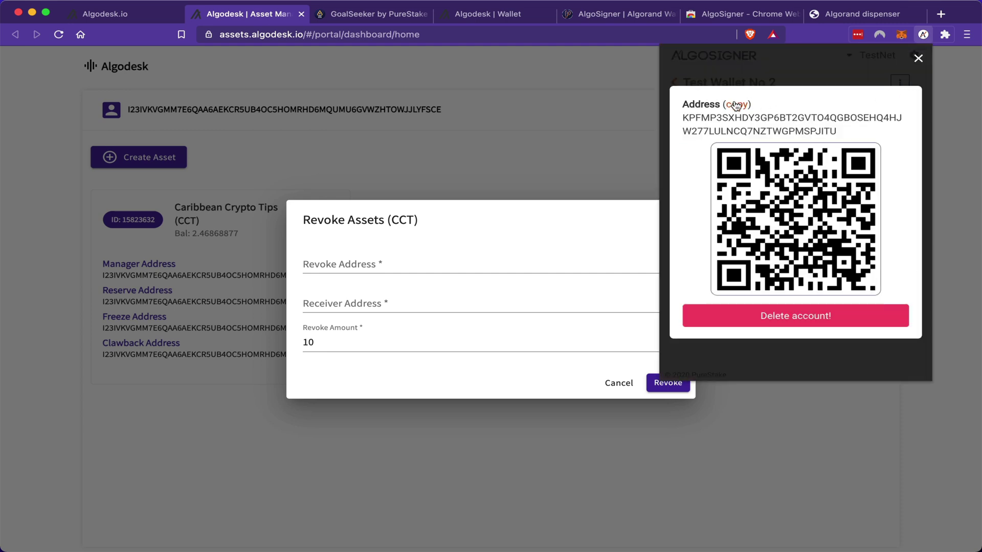
{"action": "left_click", "coordinate": [428, 269]}
{"action": "left_click", "coordinate": [374, 266]}
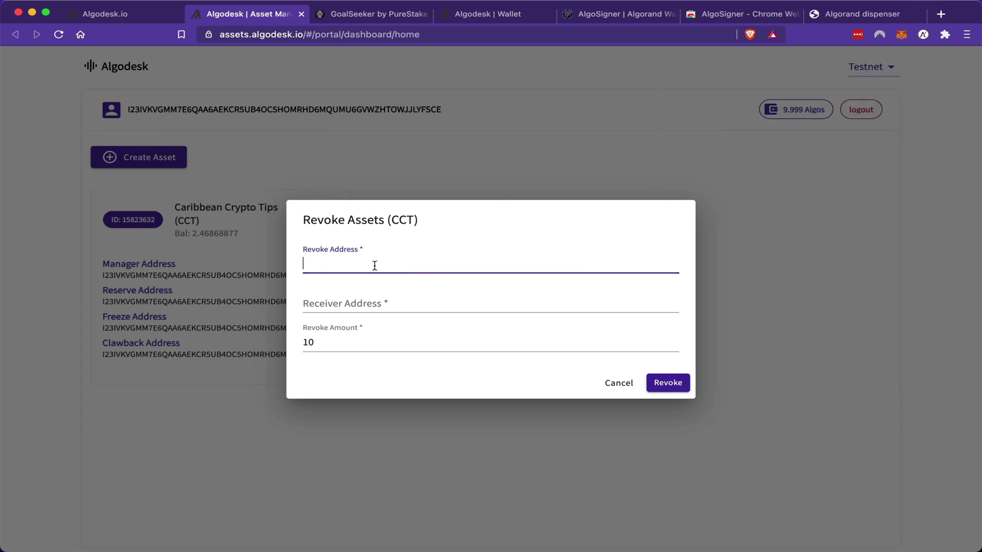
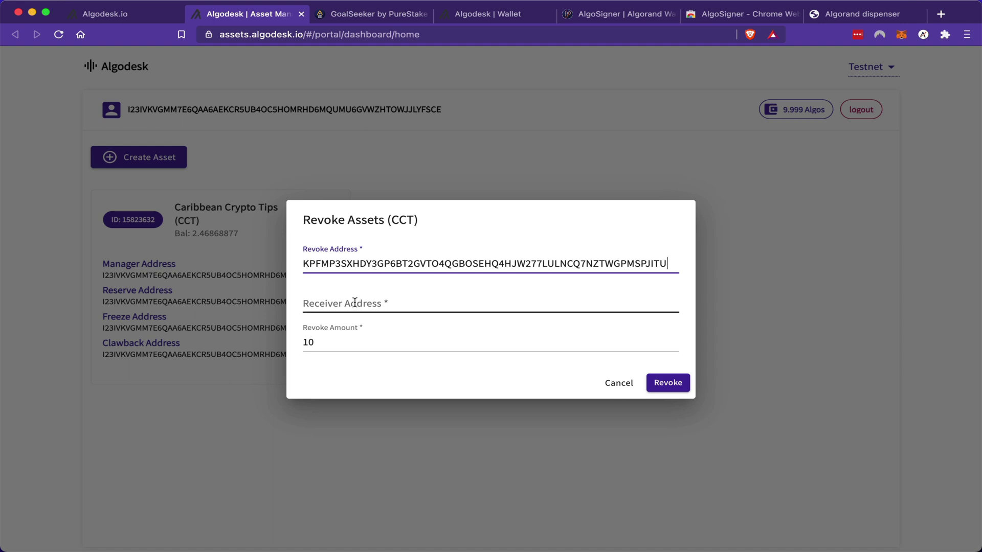
Step: Copy Test Wallet No.1's address from AlgoSigner and paste it as the receiver
{"action": "left_click", "coordinate": [355, 303]}
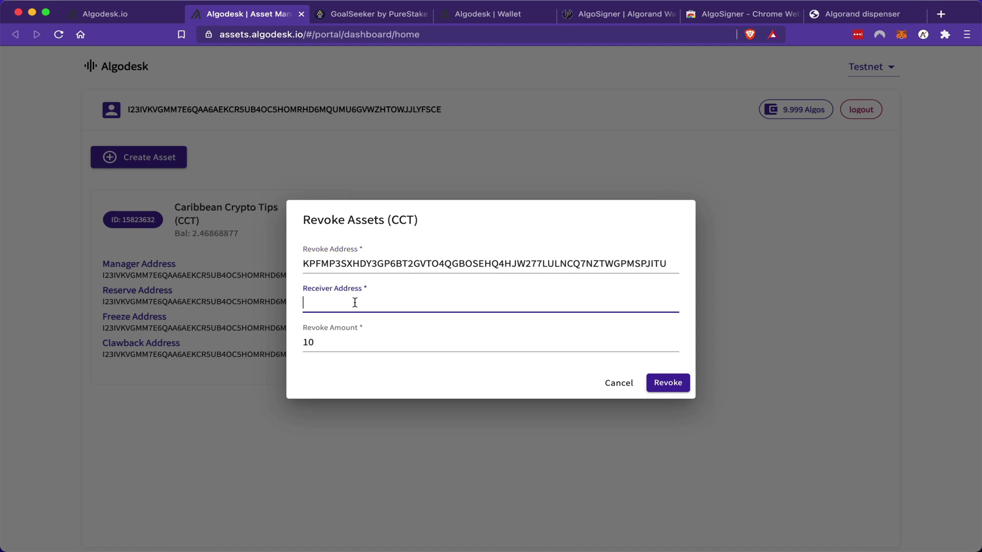
{"action": "left_click", "coordinate": [924, 34]}
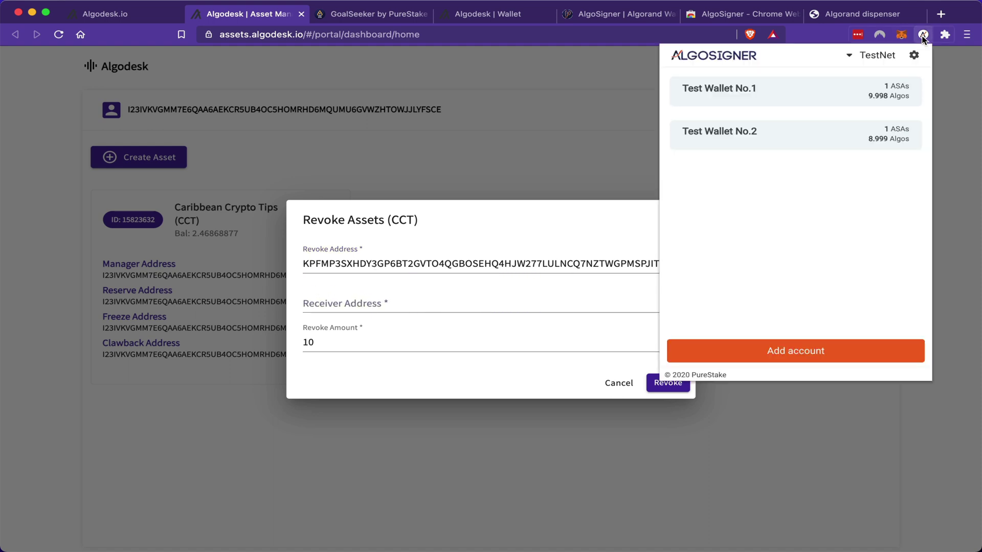
{"action": "left_click", "coordinate": [848, 103]}
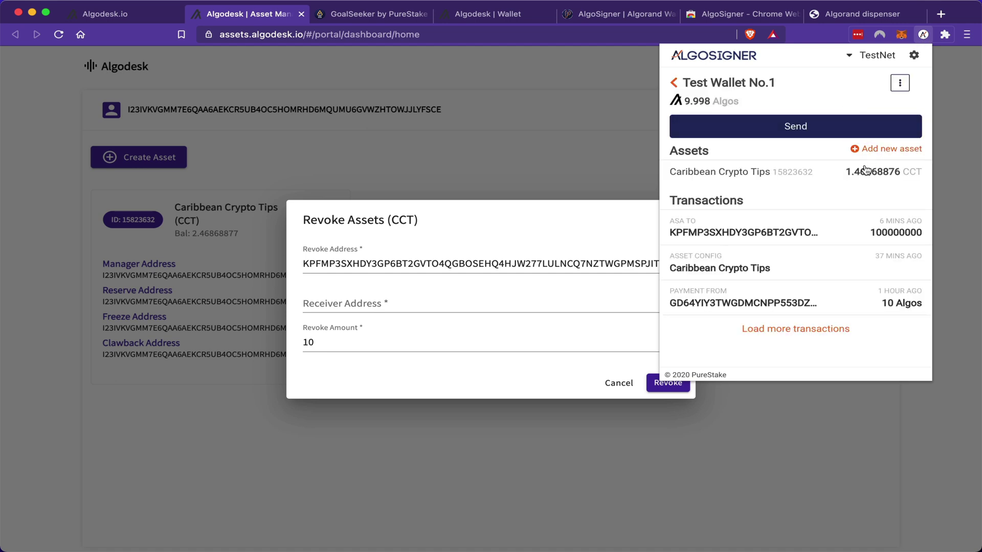
{"action": "left_click", "coordinate": [900, 83]}
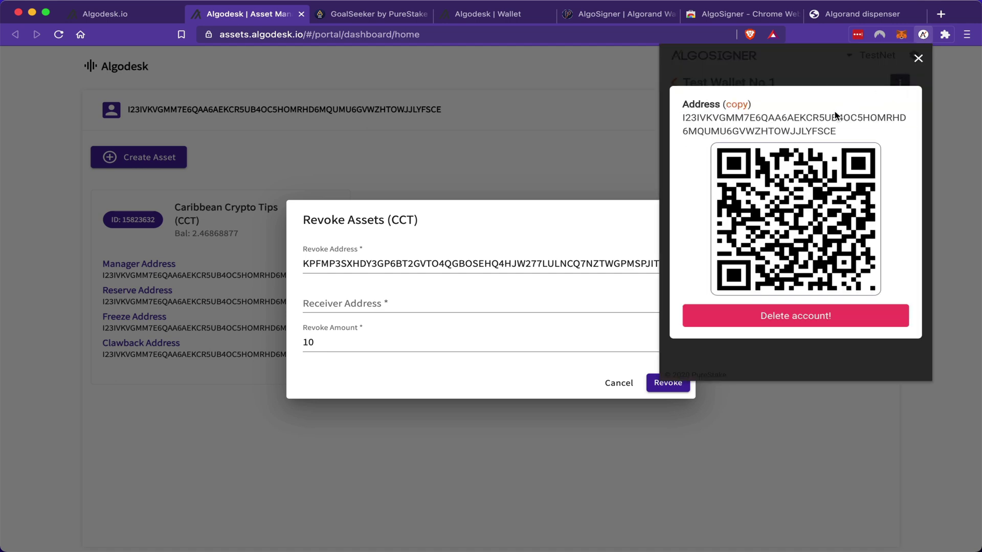
{"action": "left_click", "coordinate": [733, 108]}
{"action": "left_click", "coordinate": [399, 306]}
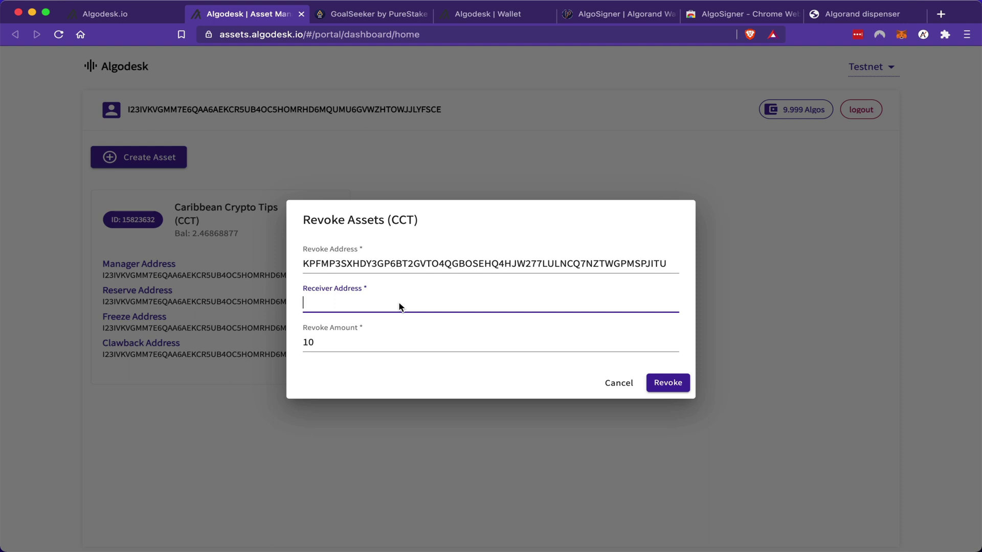
Step: Change the revoke amount from 10 to 1, submit, and sign the clawback with the password
{"action": "left_click", "coordinate": [357, 346]}
{"action": "key", "text": "BackSpace"}
{"action": "key", "text": "BackSpace"}
{"action": "type", "text": "1"}
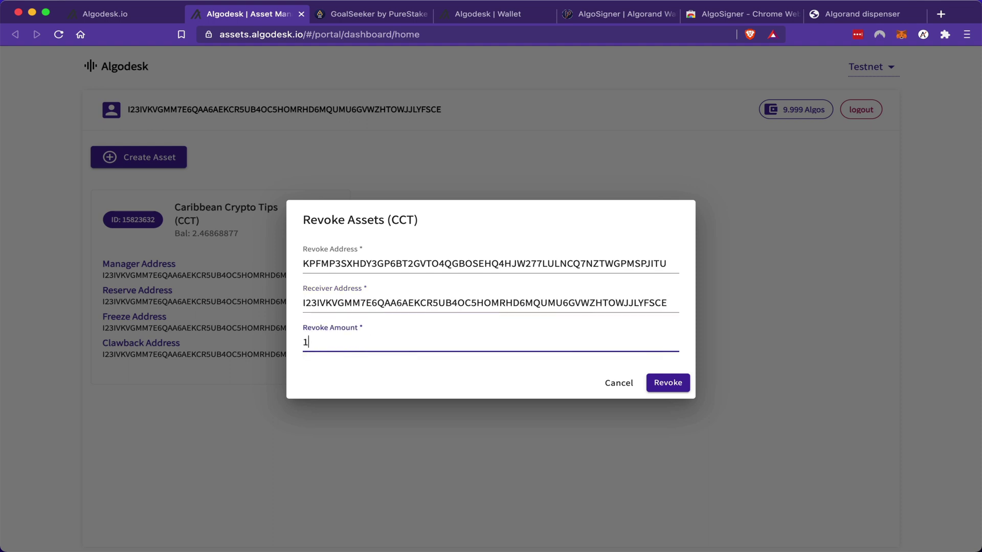
{"action": "left_click", "coordinate": [669, 385]}
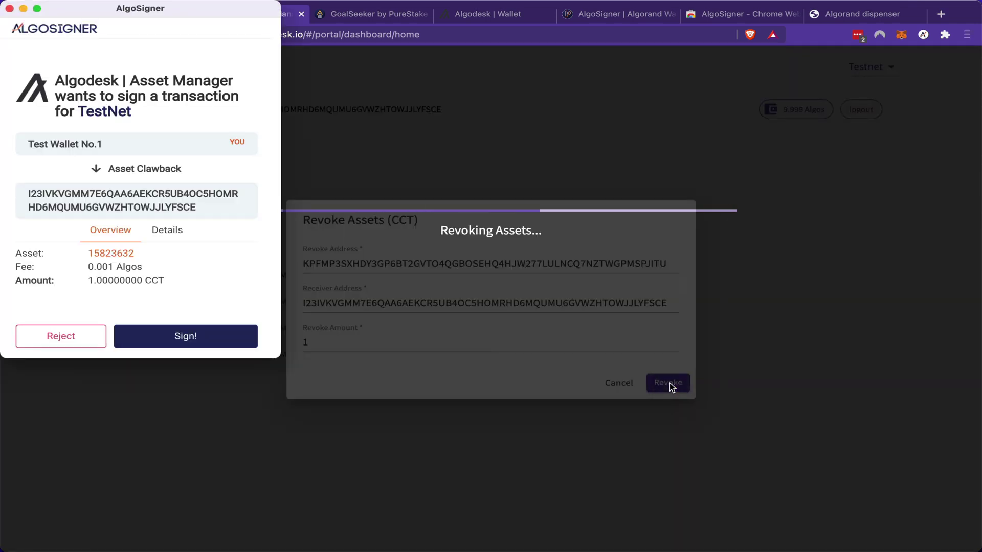
{"action": "left_click", "coordinate": [192, 341]}
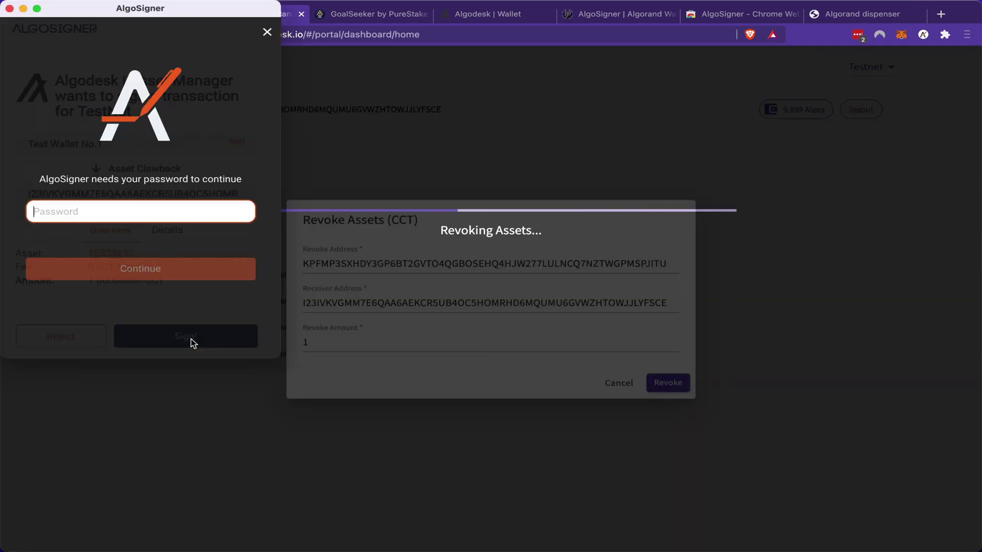
{"action": "key", "text": "super+v"}
{"action": "left_click", "coordinate": [142, 268]}
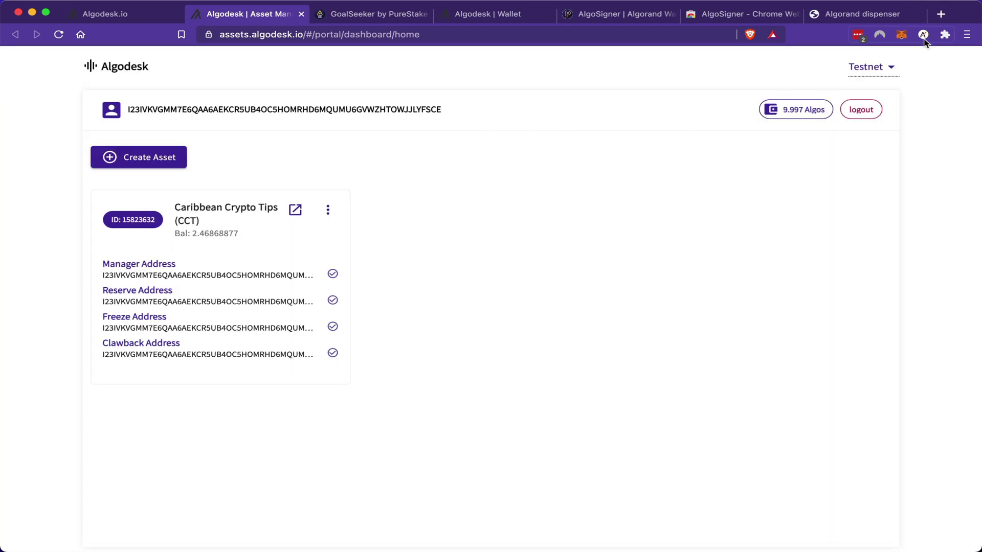
Step: Check in AlgoSigner that Test Wallet No.2 now holds 0 CCT, then close the extension
{"action": "left_click", "coordinate": [924, 34]}
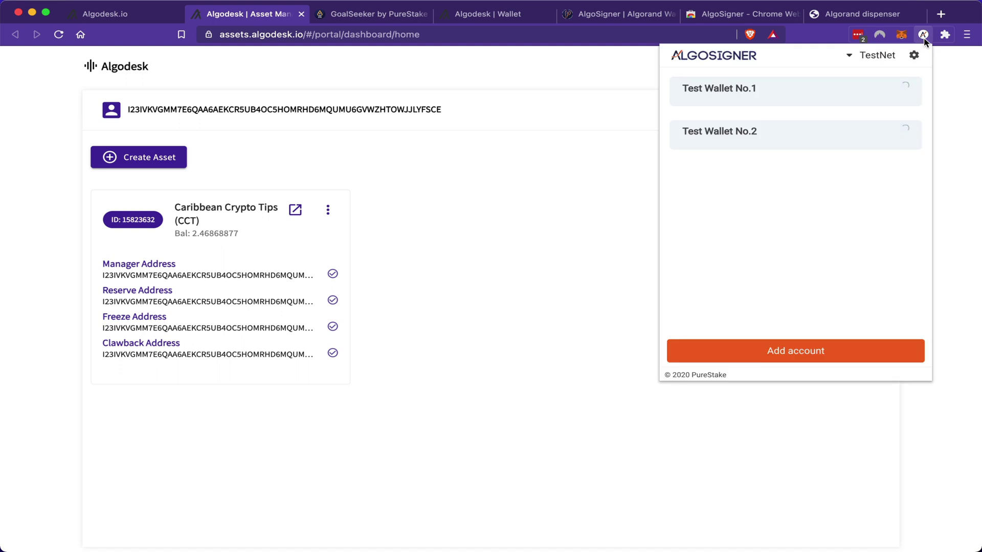
{"action": "left_click", "coordinate": [813, 139]}
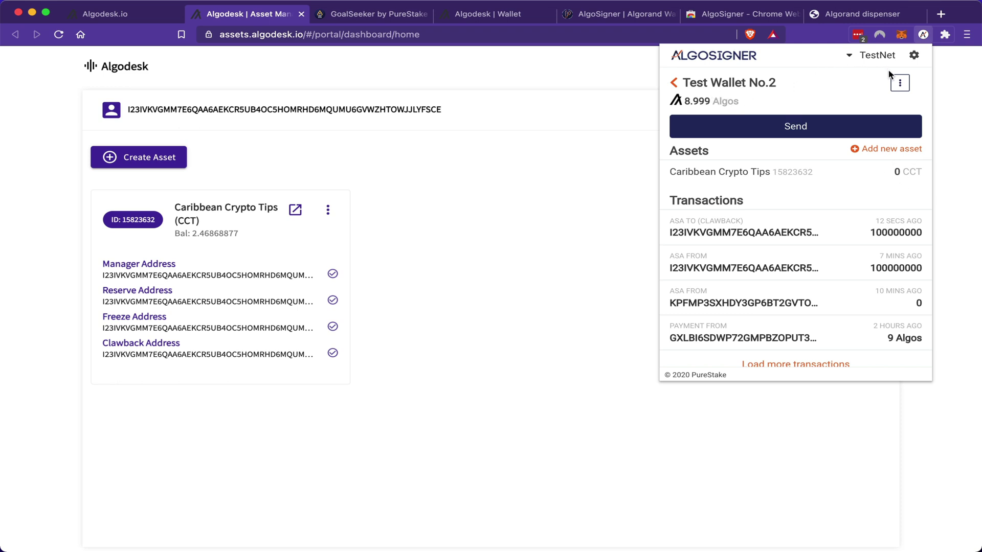
{"action": "left_click", "coordinate": [673, 83]}
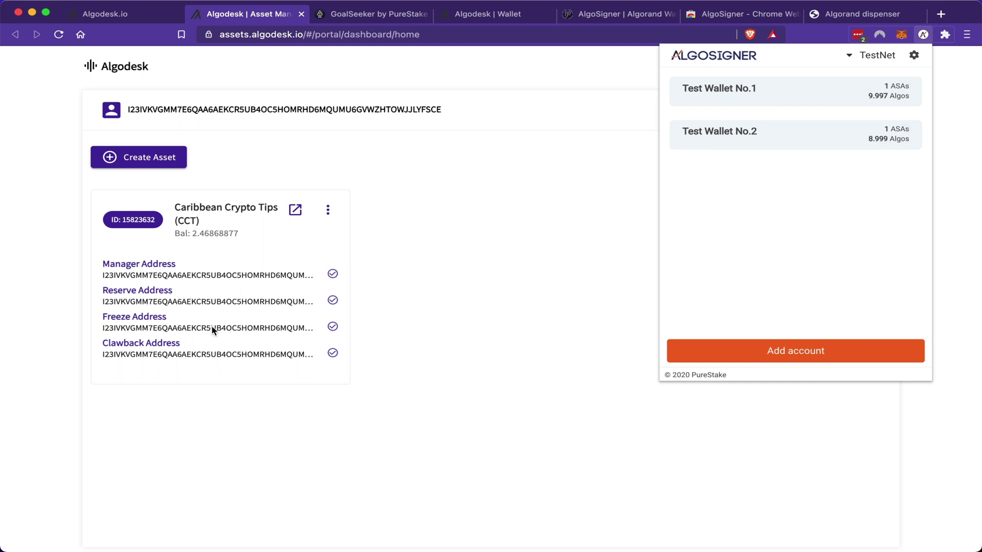
{"action": "left_click", "coordinate": [227, 349]}
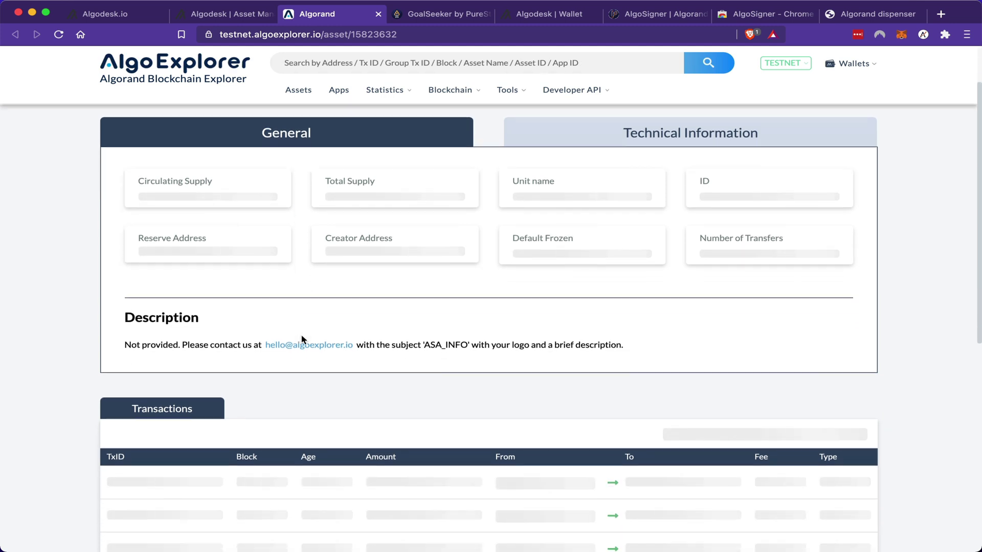
Step: Scroll through the CCT asset's General info and Transactions on AlgoExplorer, then return to Algodesk
{"action": "scroll", "coordinate": [303, 340], "scroll_direction": "up", "scroll_amount": 2}
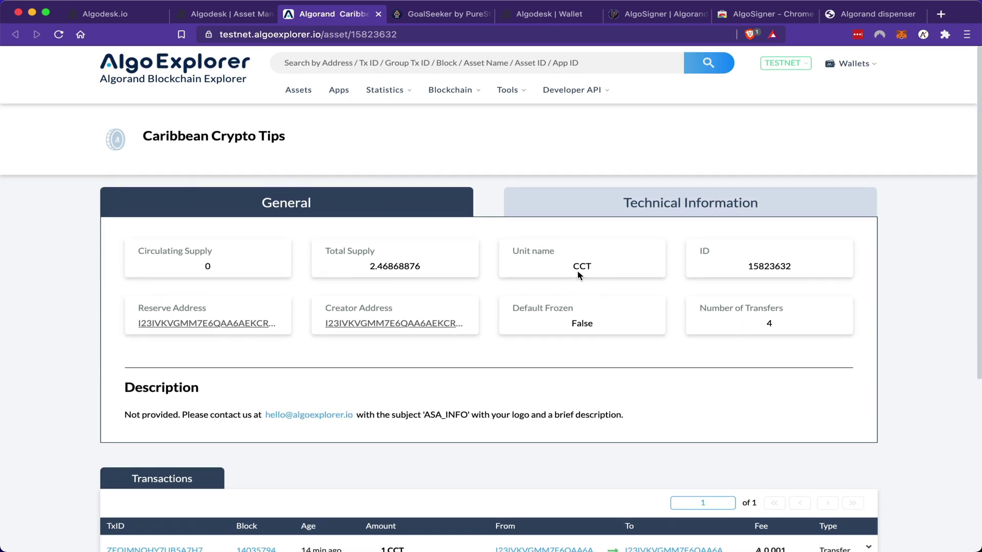
{"action": "scroll", "coordinate": [458, 430], "scroll_direction": "down", "scroll_amount": 6}
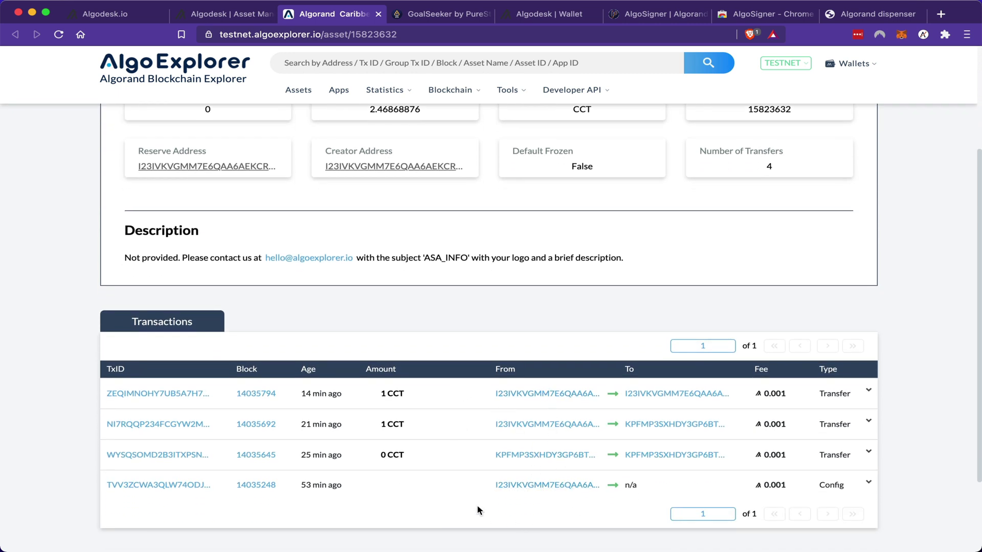
{"action": "scroll", "coordinate": [453, 503], "scroll_direction": "up", "scroll_amount": 6}
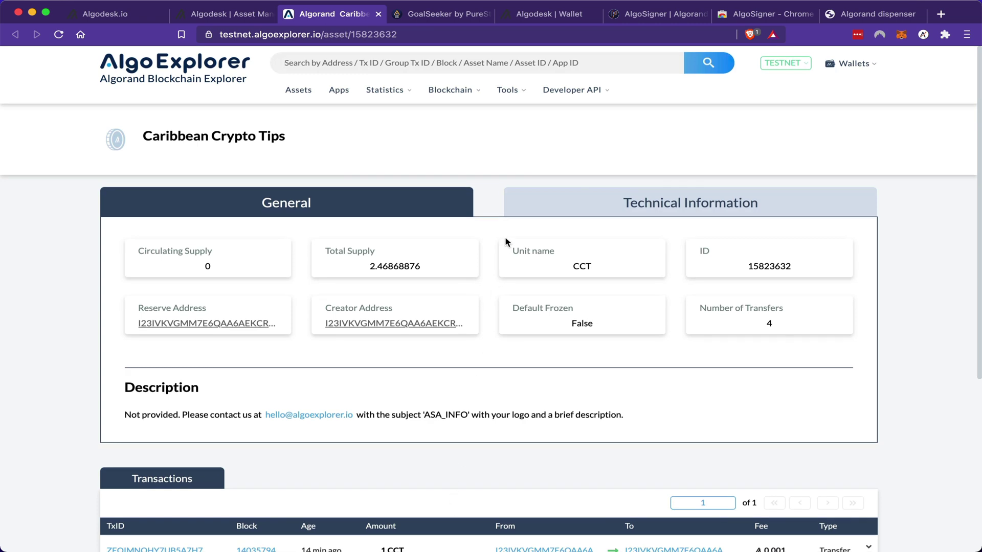
{"action": "left_click", "coordinate": [223, 14]}
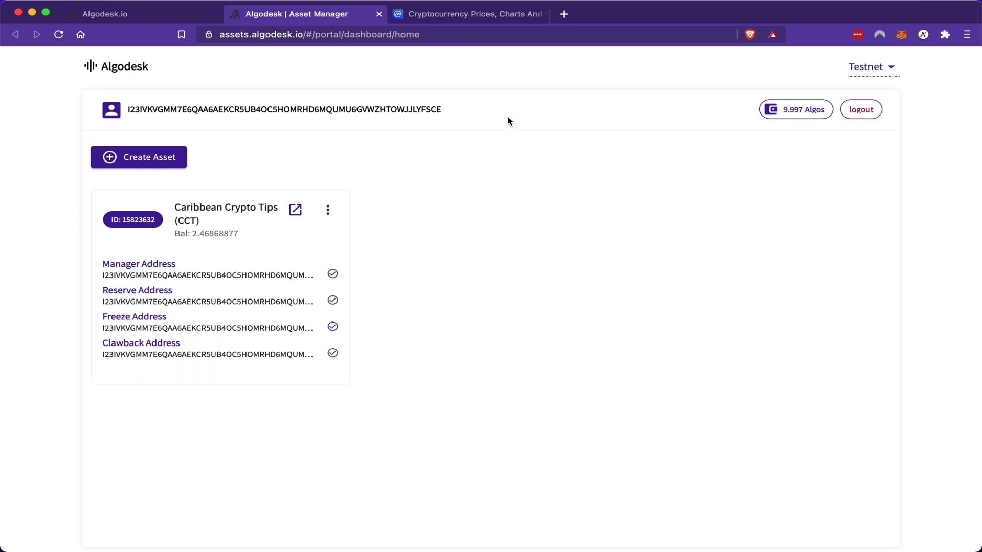
{"action": "left_click", "coordinate": [465, 14]}
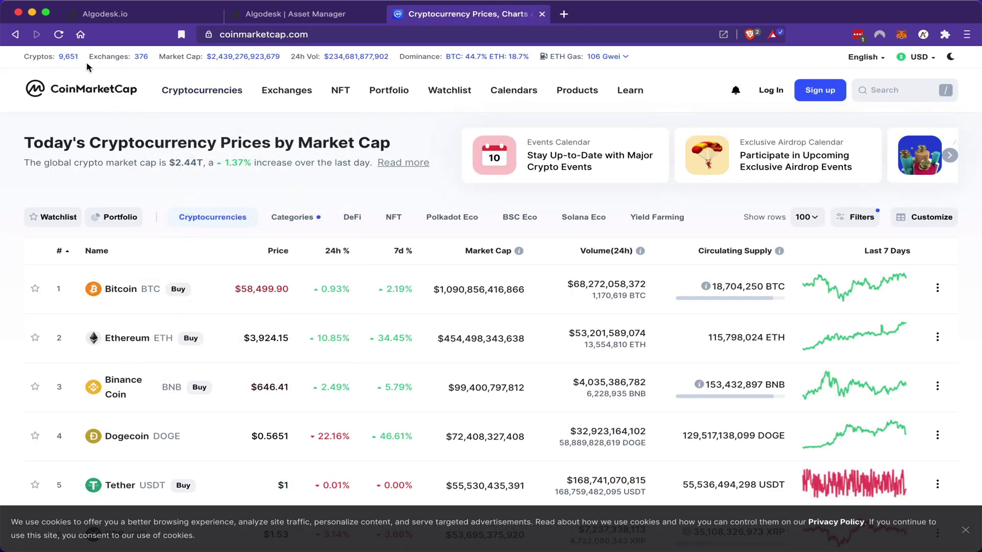
{"action": "scroll", "coordinate": [108, 261], "scroll_direction": "down", "scroll_amount": 7}
{"action": "scroll", "coordinate": [108, 261], "scroll_direction": "down", "scroll_amount": 20}
{"action": "scroll", "coordinate": [109, 261], "scroll_direction": "up", "scroll_amount": 20}
{"action": "scroll", "coordinate": [107, 260], "scroll_direction": "up", "scroll_amount": 15}
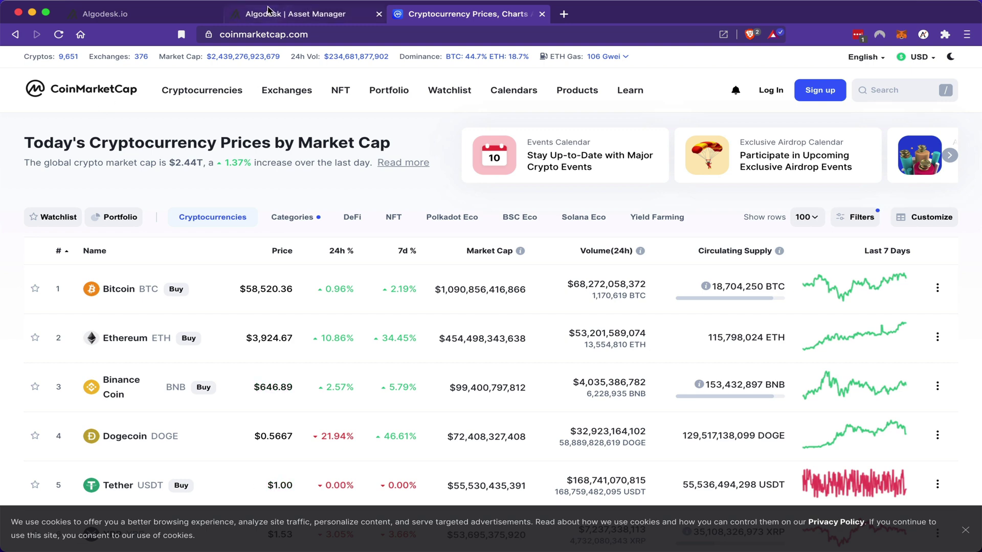
{"action": "left_click", "coordinate": [291, 14]}
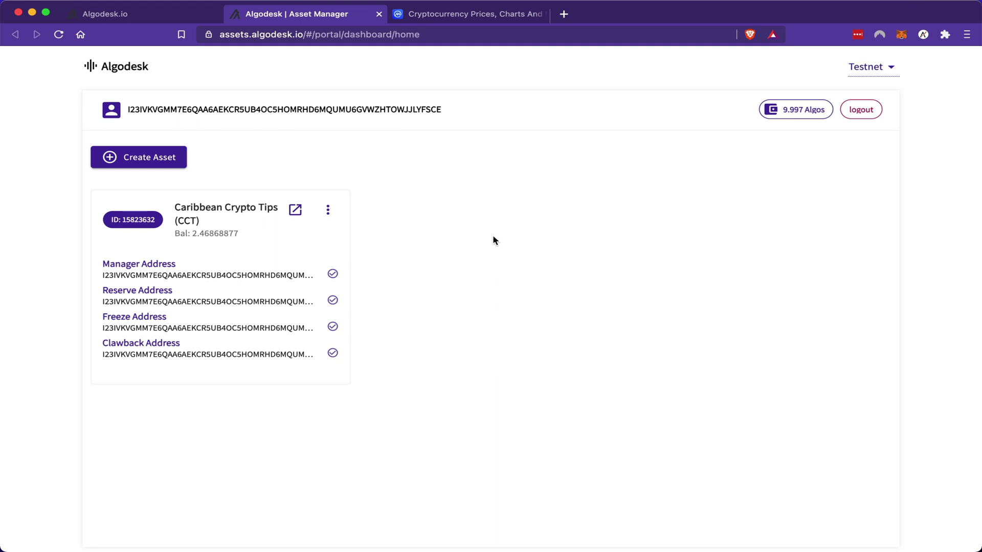
Step: Sign into the second account with its recovery phrase and scroll through its dozens of asset cards
{"action": "left_click", "coordinate": [480, 306]}
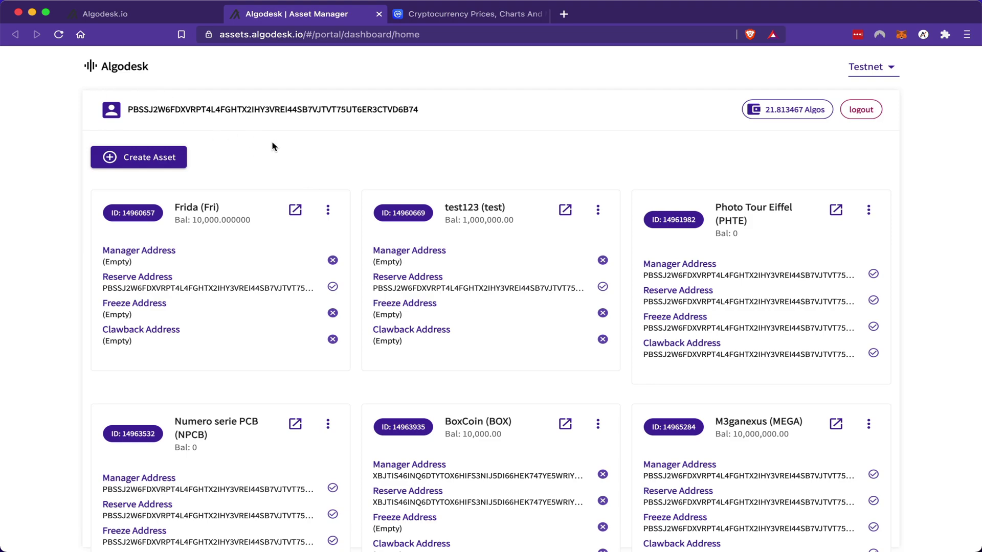
{"action": "scroll", "coordinate": [273, 147], "scroll_direction": "down", "scroll_amount": 8}
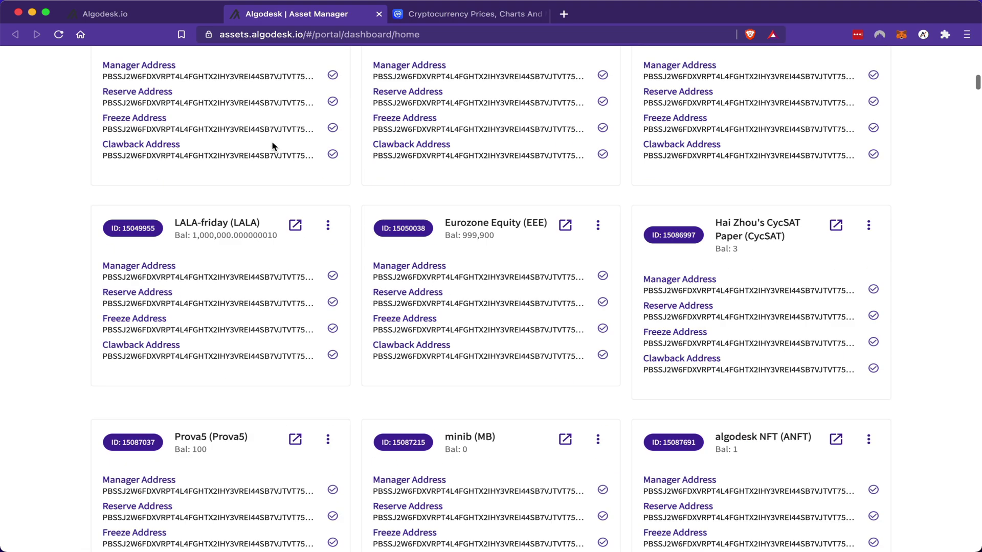
{"action": "scroll", "coordinate": [272, 142], "scroll_direction": "down", "scroll_amount": 20}
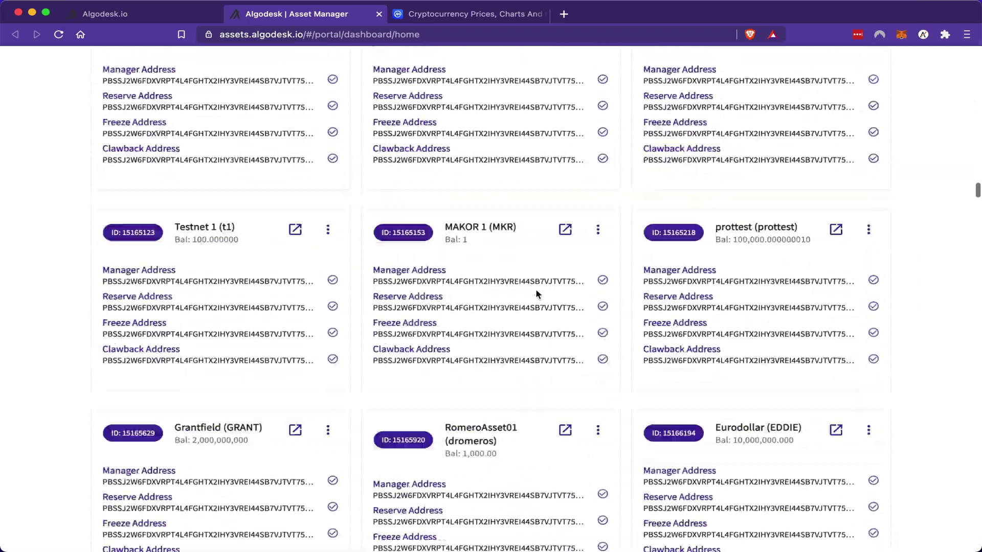
{"action": "scroll", "coordinate": [537, 294], "scroll_direction": "down", "scroll_amount": 20}
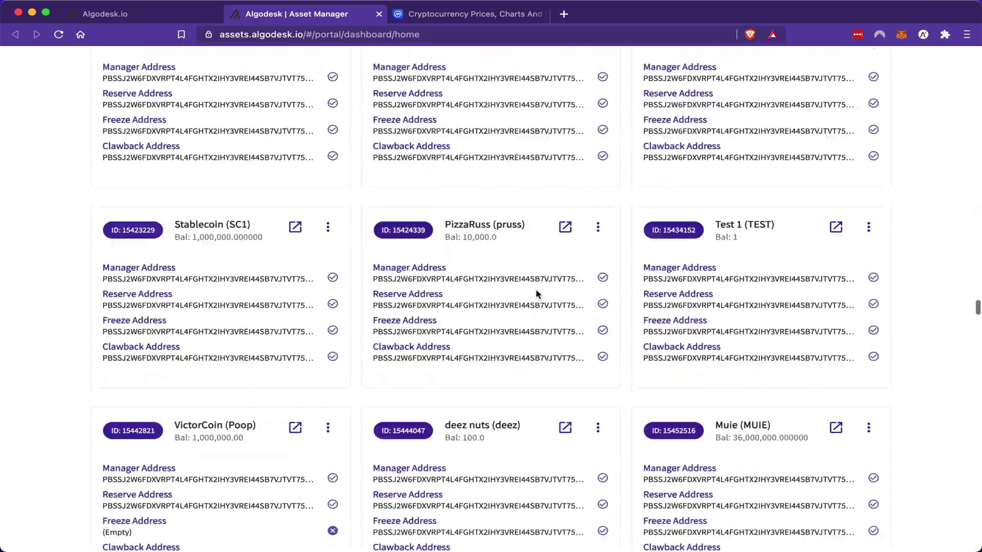
{"action": "scroll", "coordinate": [537, 294], "scroll_direction": "down", "scroll_amount": 20}
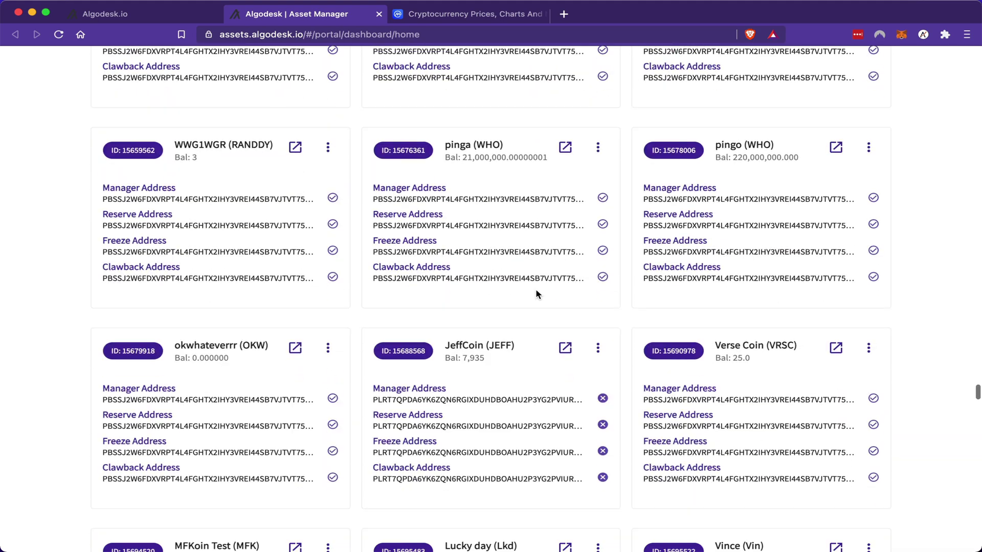
{"action": "scroll", "coordinate": [535, 294], "scroll_direction": "down", "scroll_amount": 20}
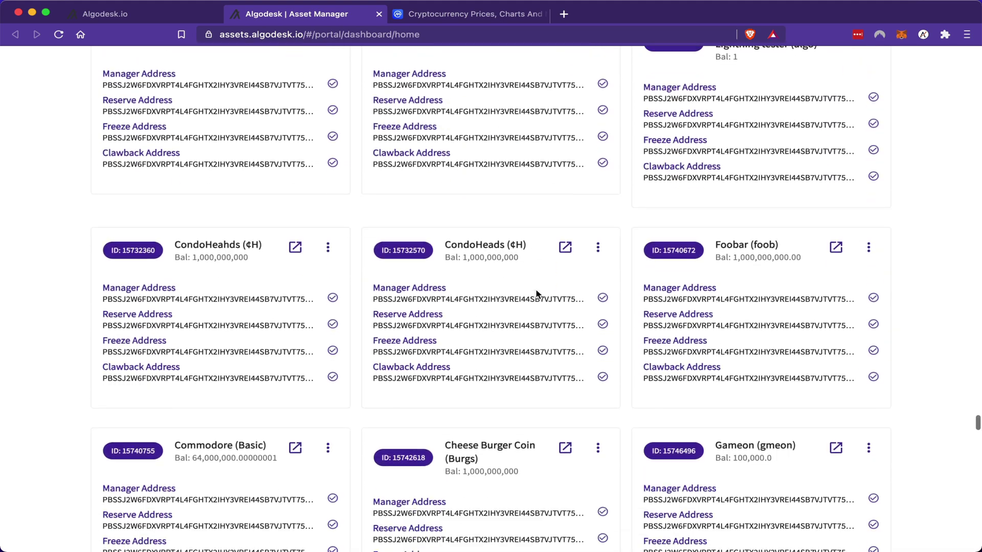
{"action": "scroll", "coordinate": [535, 289], "scroll_direction": "down", "scroll_amount": 8}
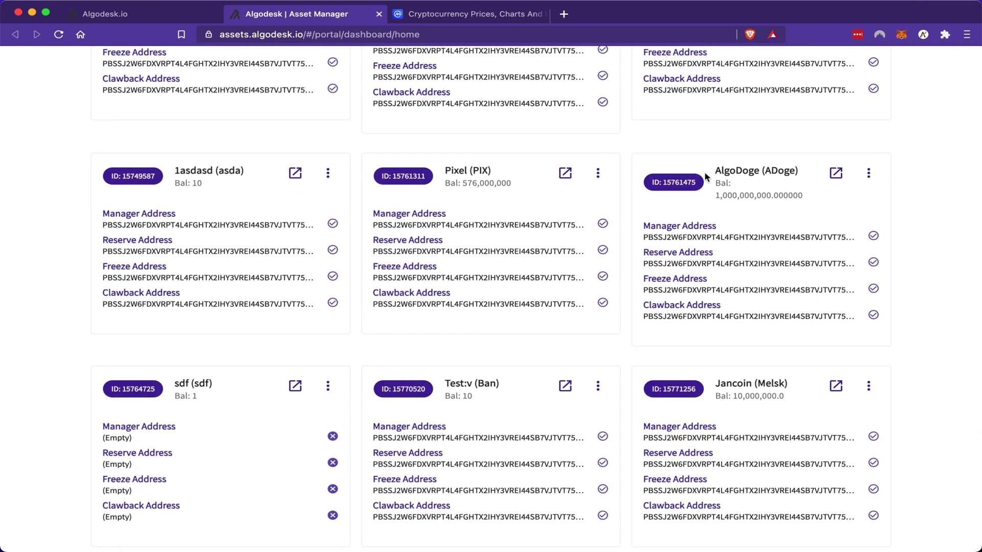
{"action": "scroll", "coordinate": [453, 291], "scroll_direction": "down", "scroll_amount": 12}
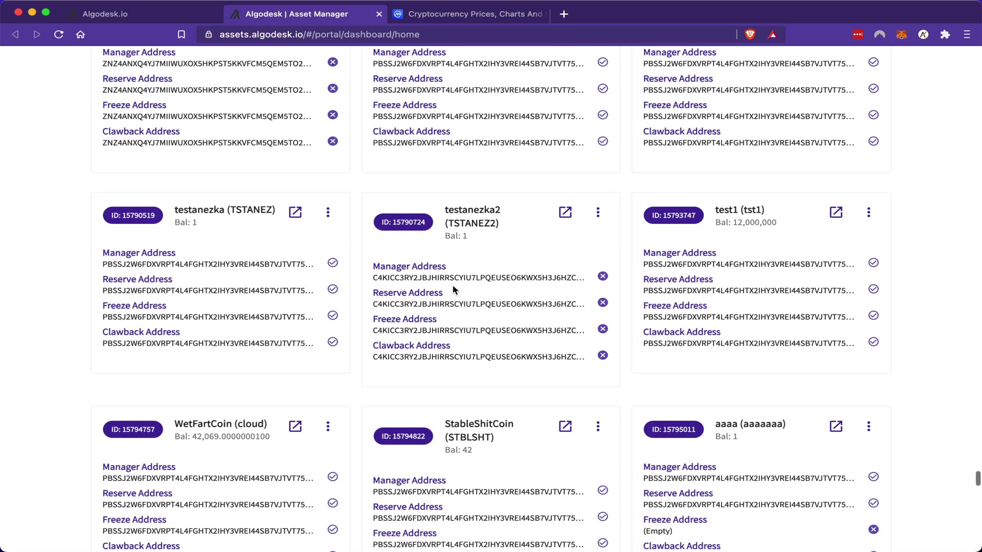
{"action": "scroll", "coordinate": [454, 290], "scroll_direction": "down", "scroll_amount": 15}
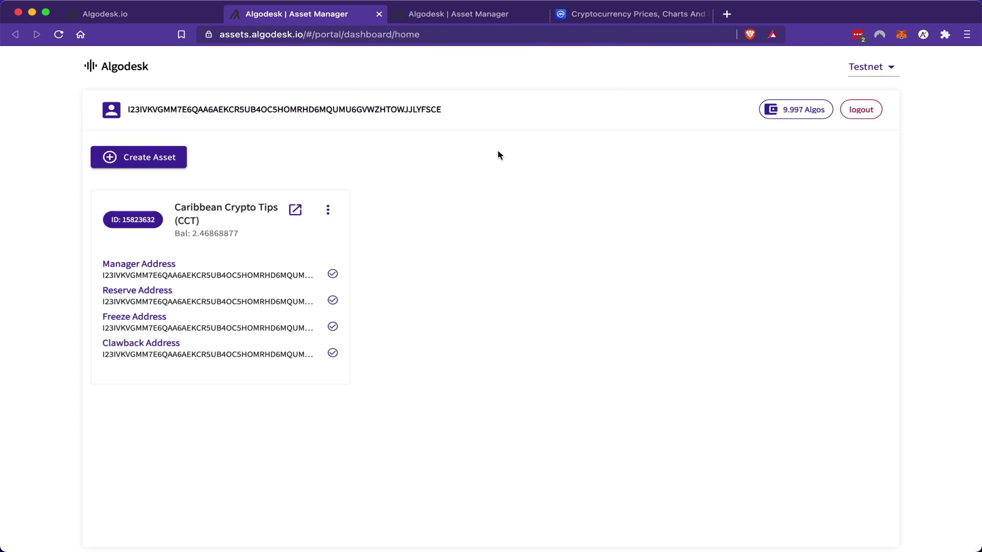
Step: Delete Caribbean Crypto Tips (15823632) and sign the Destroy Asset request with the wallet password
{"action": "left_click", "coordinate": [328, 210]}
{"action": "left_click", "coordinate": [332, 352]}
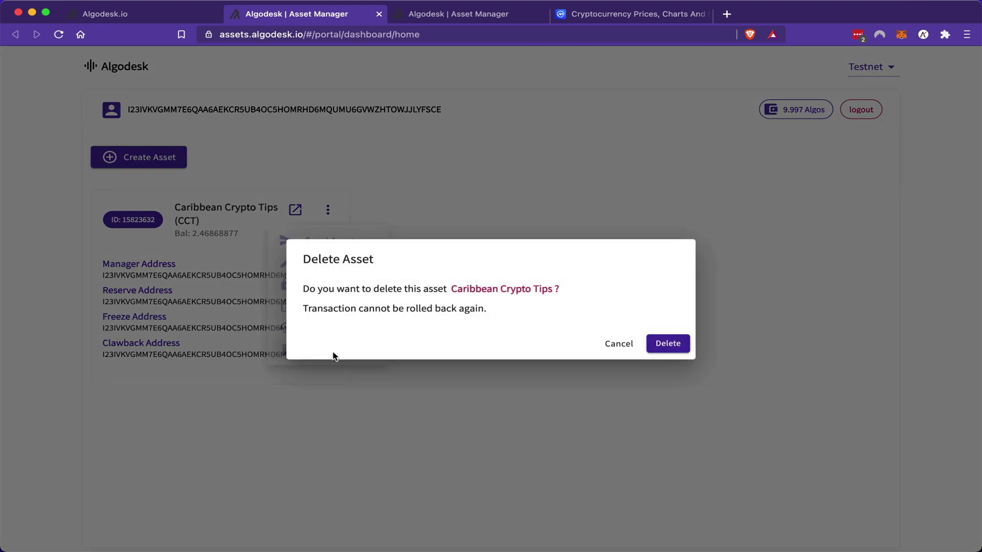
{"action": "left_click", "coordinate": [664, 343]}
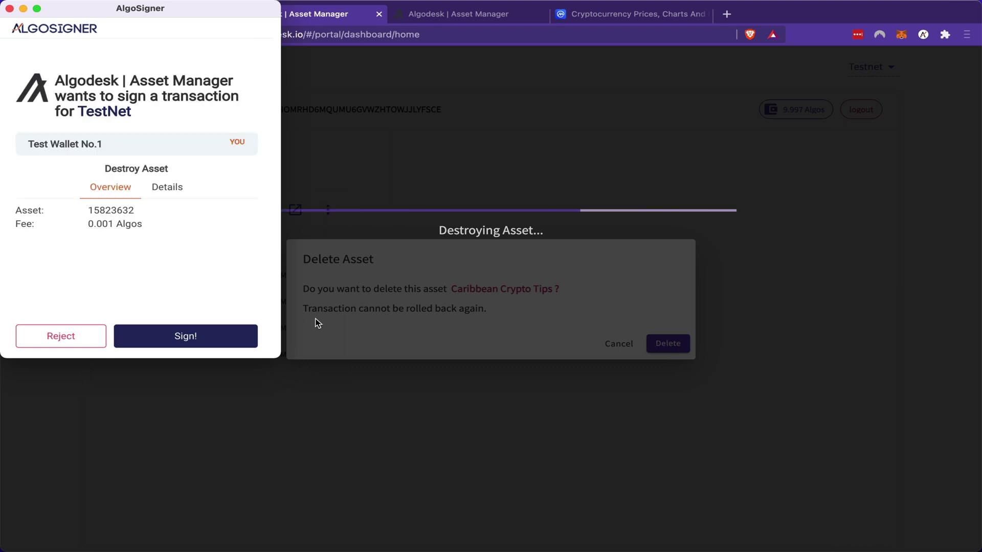
{"action": "left_click", "coordinate": [199, 337]}
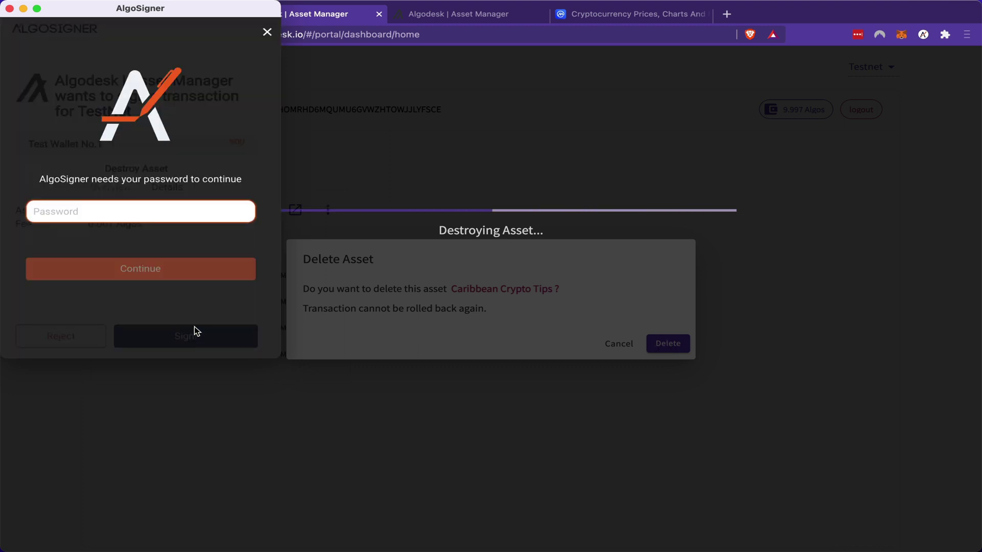
{"action": "type", "text": "•••"}
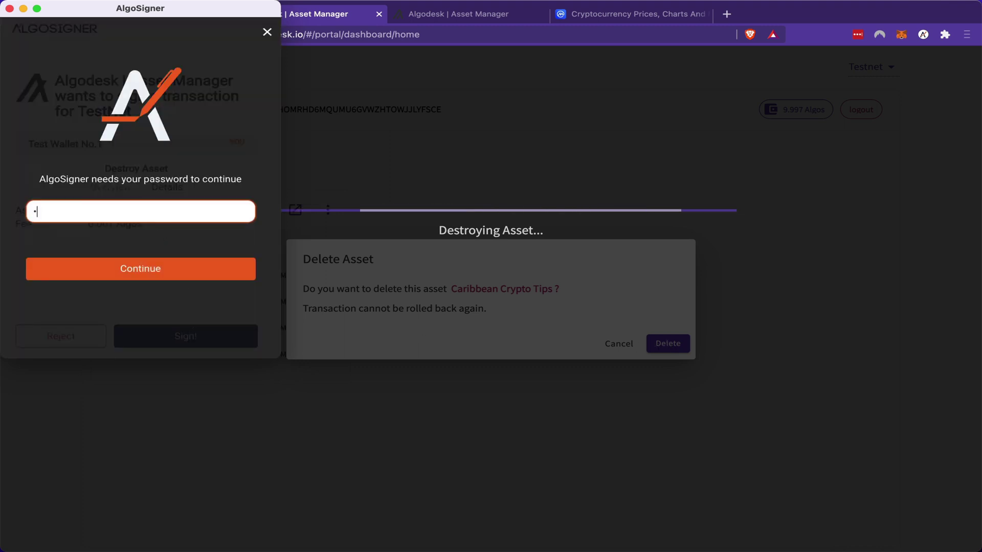
{"action": "type", "text": "•••••••••••••"}
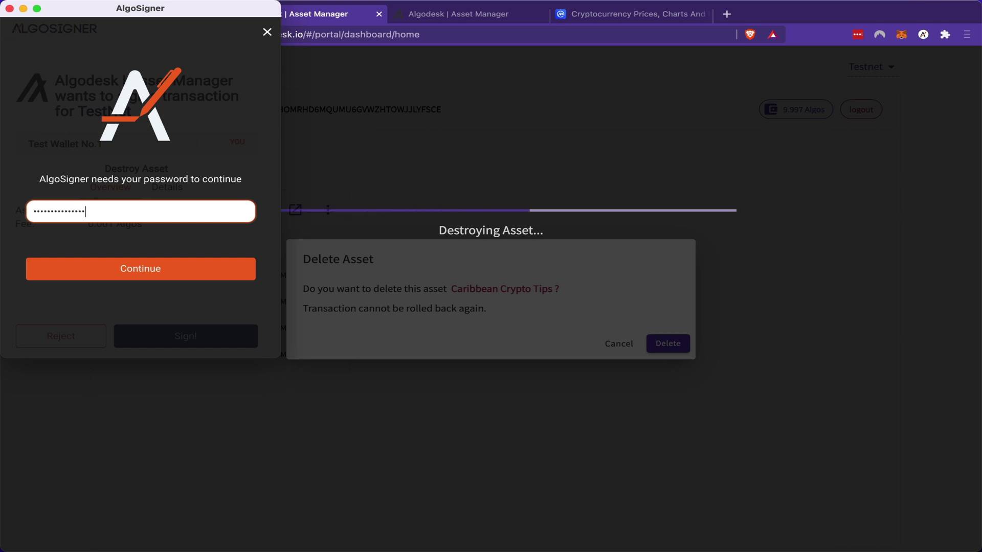
{"action": "key", "text": "Return"}
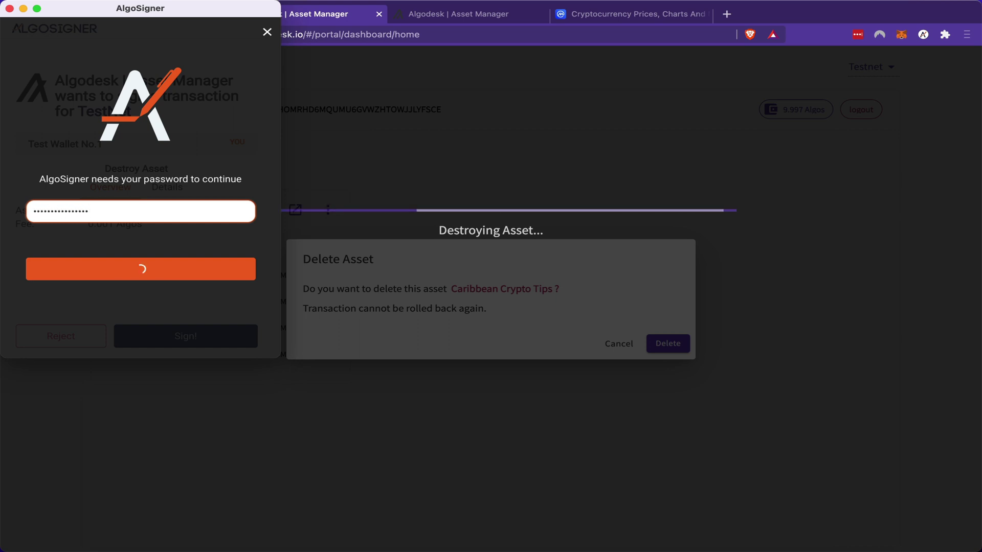